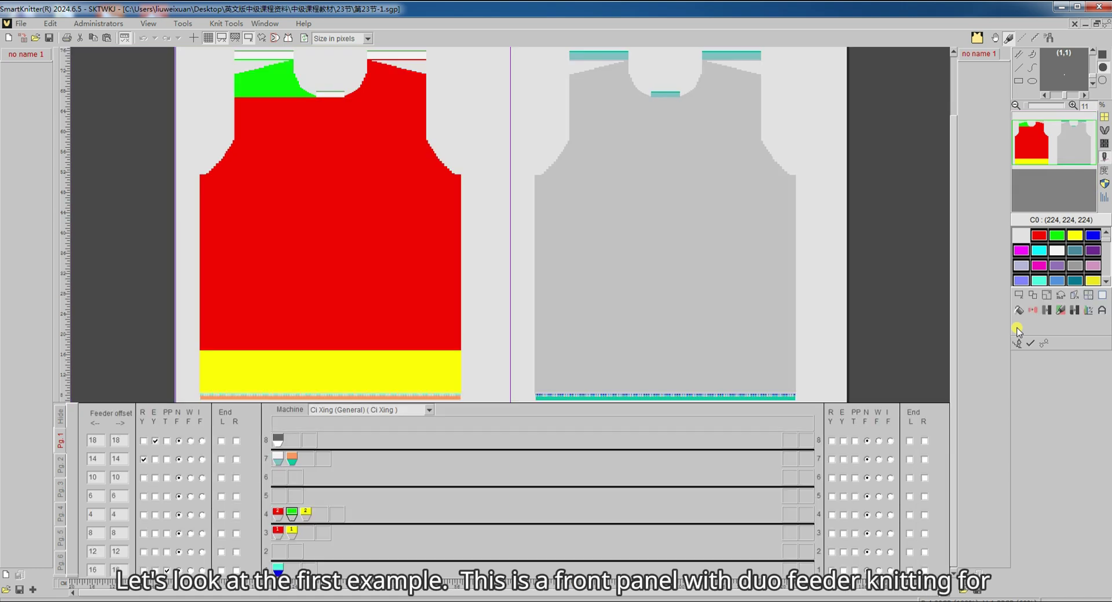
- Check the knitting options of the red and yellow feeders on rail 3 of the front panel for duo-feeder knitting
right_click(278, 530)
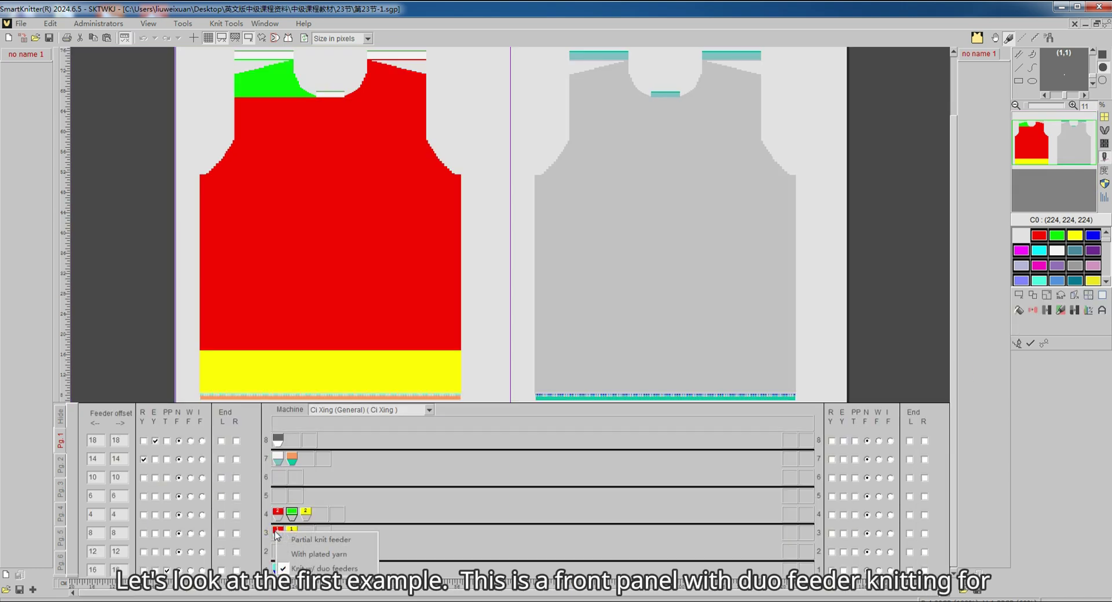
click(418, 523)
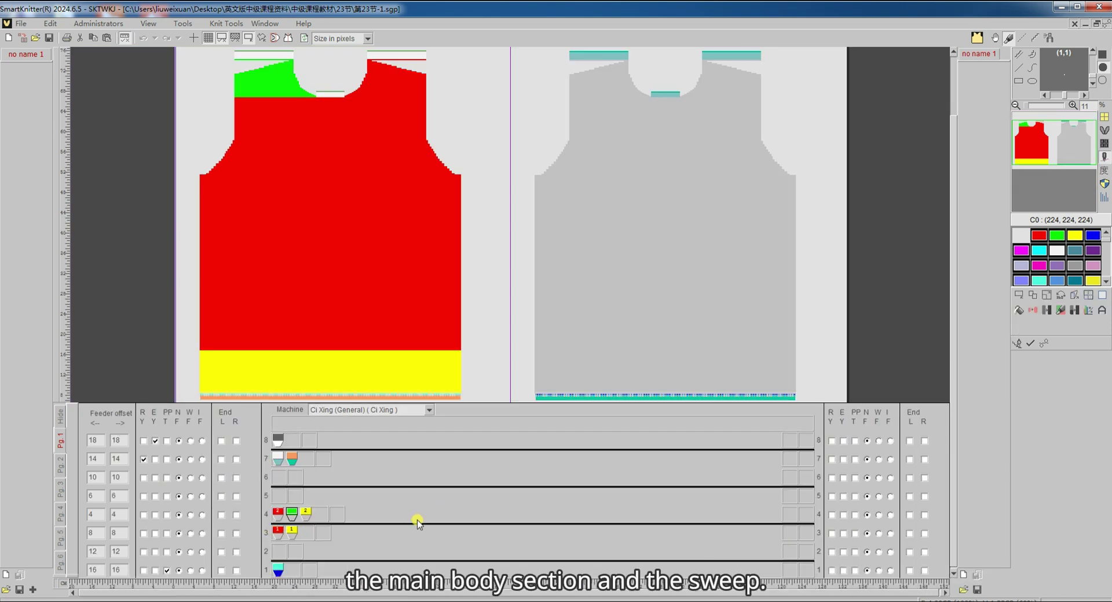
right_click(292, 533)
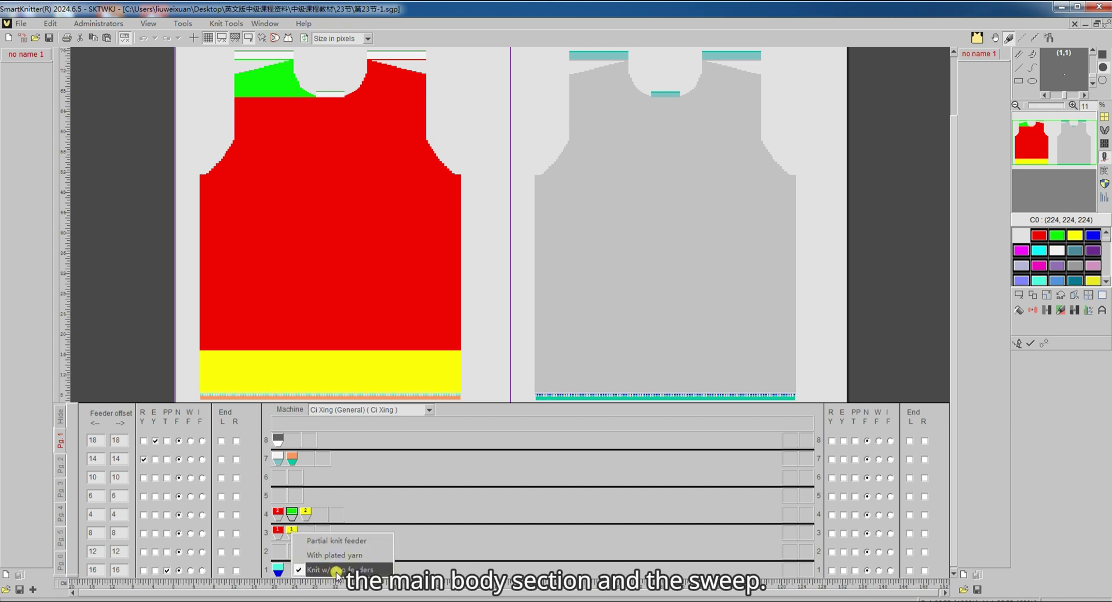
click(528, 506)
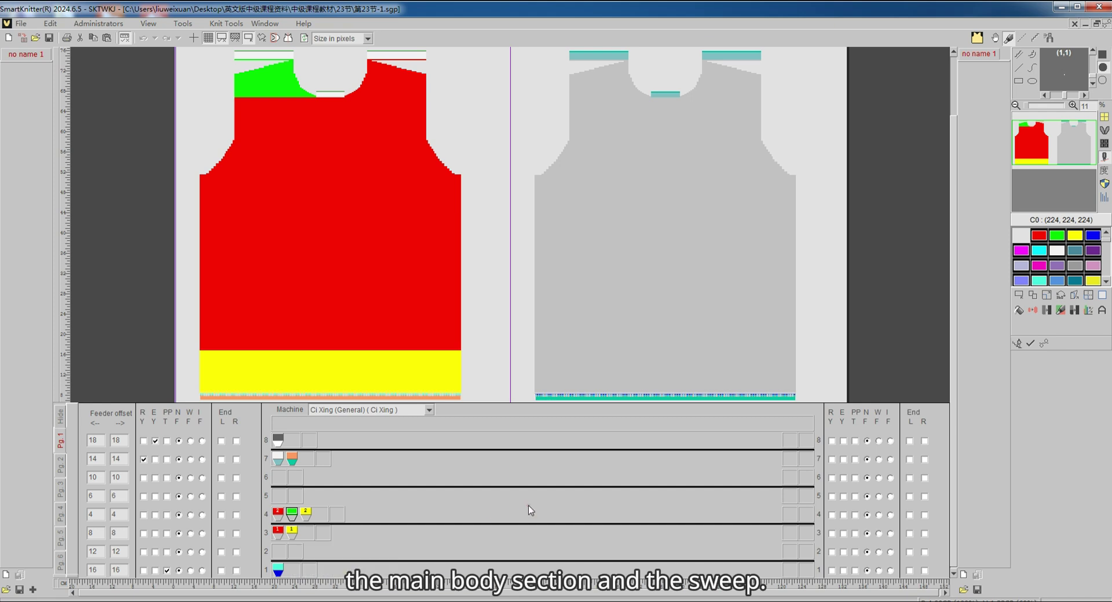
- Translate the front panel to knitting machine code with the first system locked to knit, and return to the pattern view
click(1047, 346)
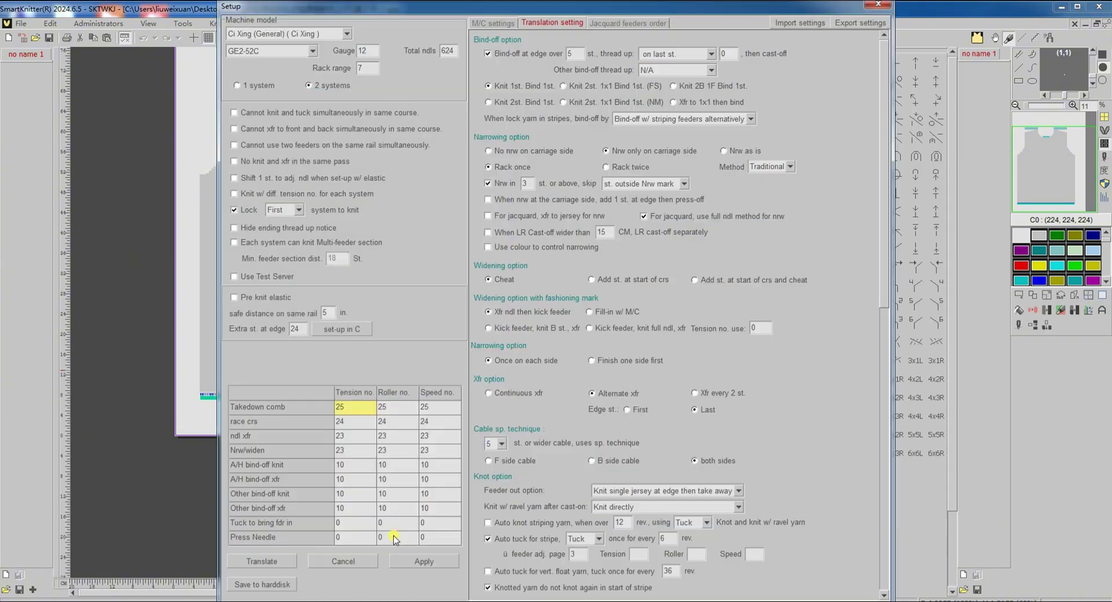
click(272, 561)
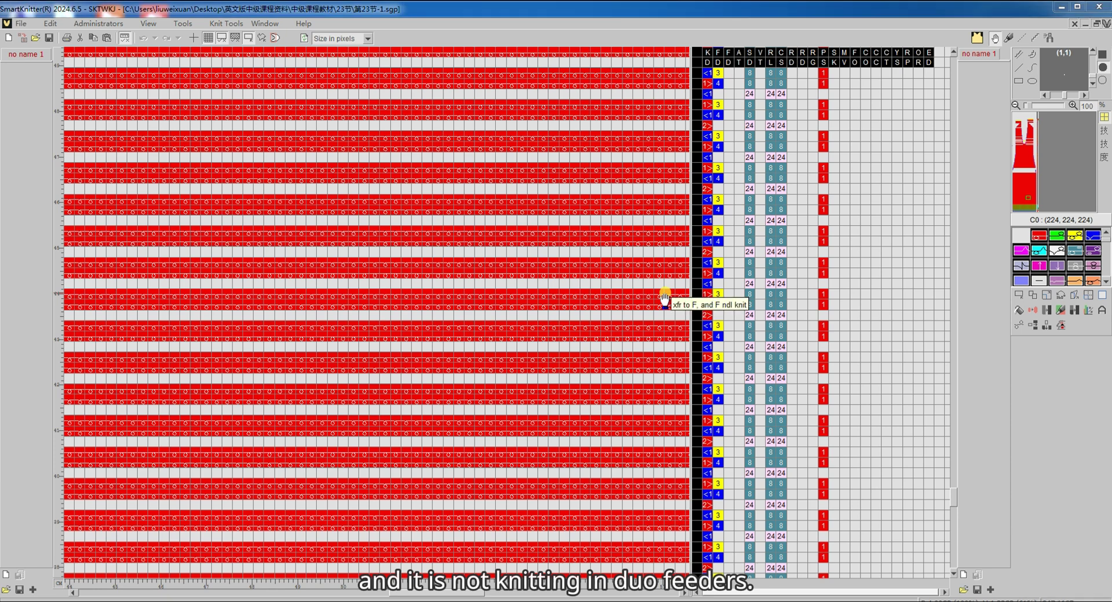
key(F5)
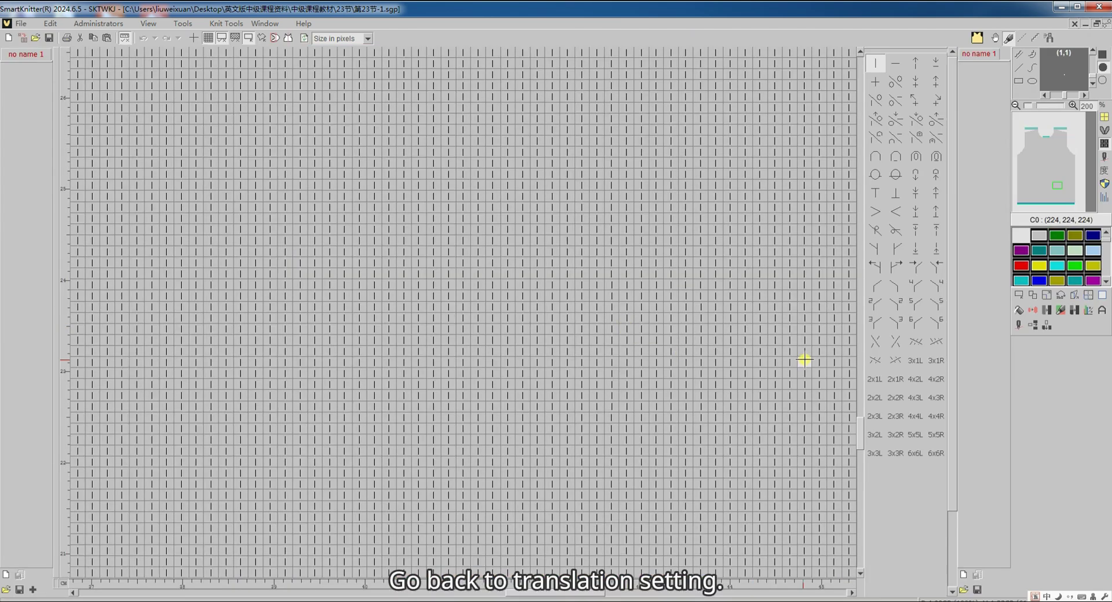
- Turn off the option that locks the first system to knit, and translate the front panel to machine code again
click(1018, 326)
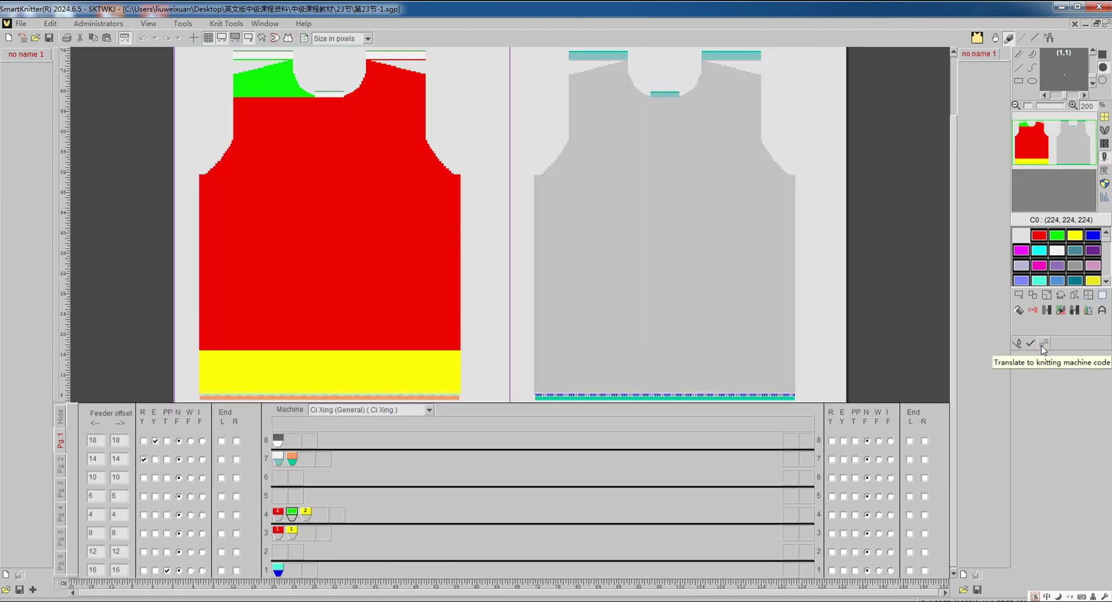
click(1041, 346)
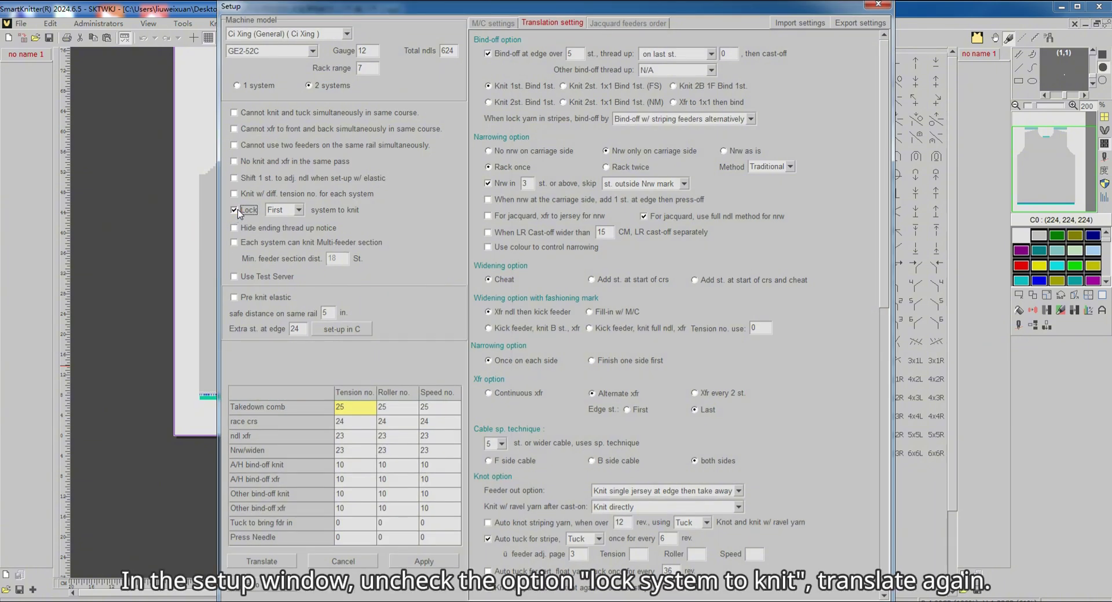
click(287, 558)
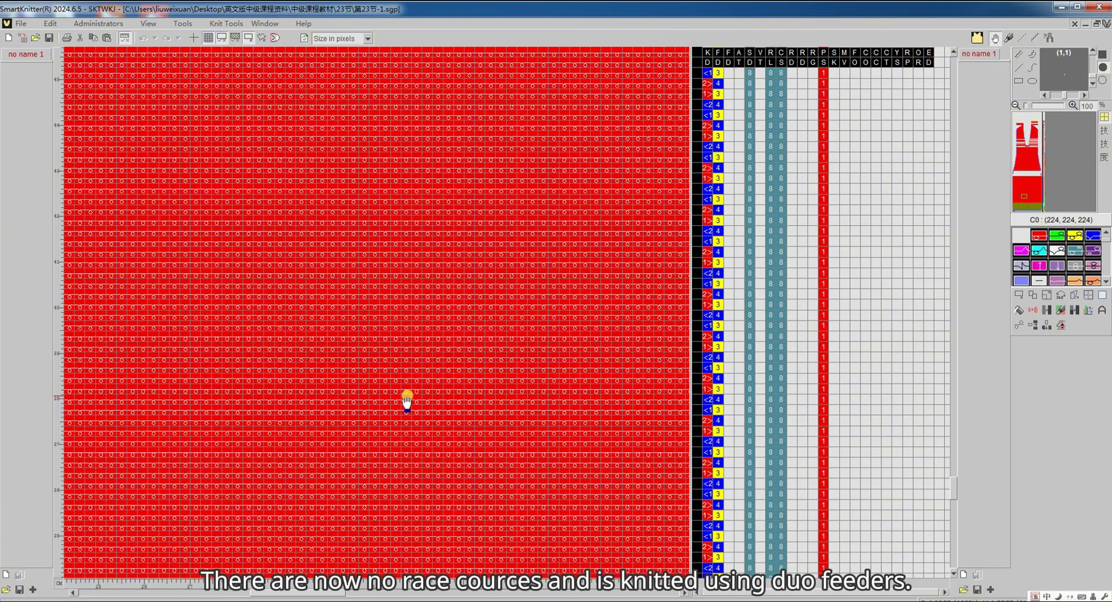
- Examine the translated front panel from the body up to the neckline for race courses and feeder use
scroll(407, 401, down, 4)
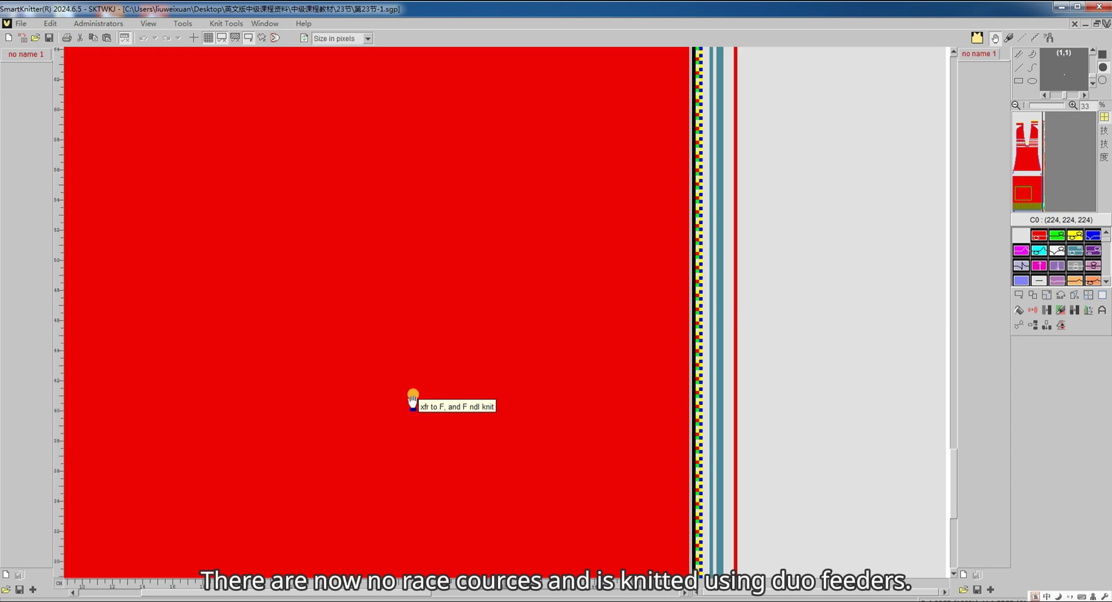
scroll(412, 399, up, 10)
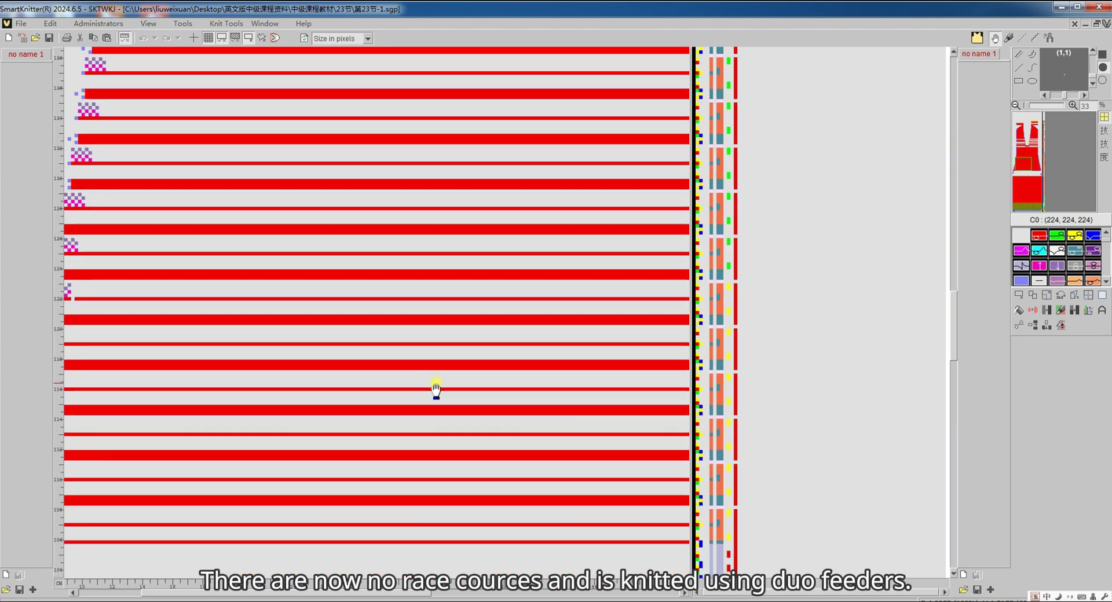
scroll(436, 389, down, 5)
scroll(347, 243, up, 3)
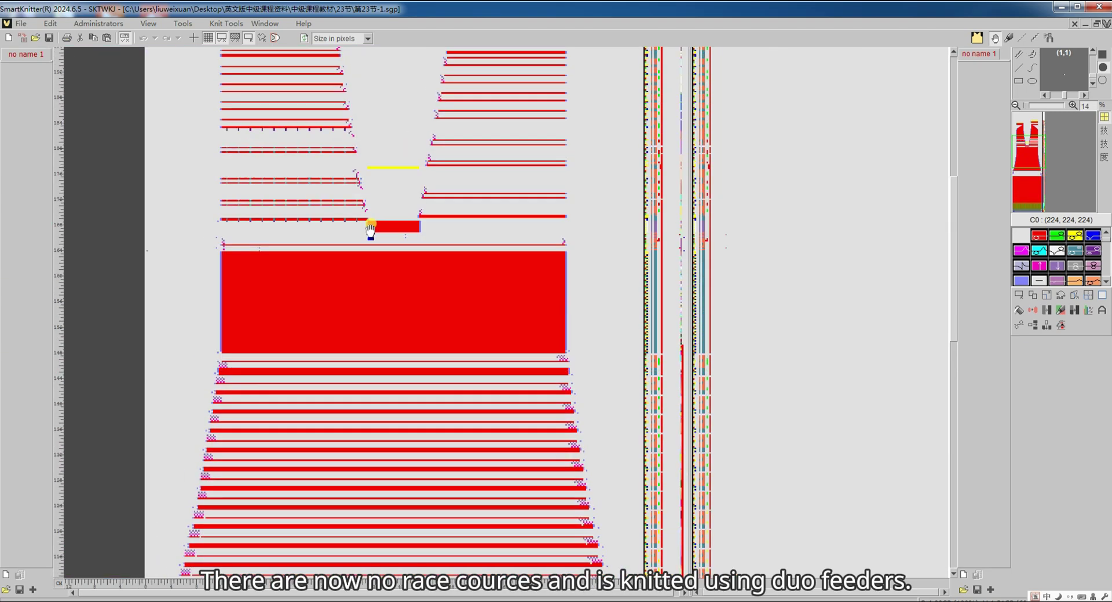
drag(371, 229, 372, 297)
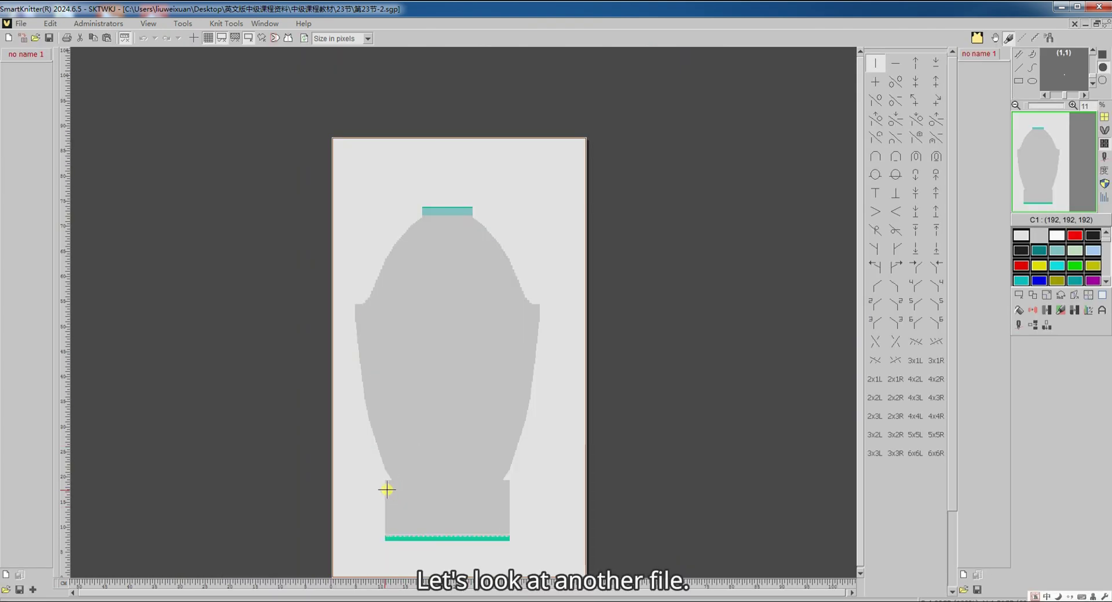
- Inspect the gathering course between sweep and body of the sleeve panel, and translate the panel to knitting machine code
scroll(386, 490, up, 5)
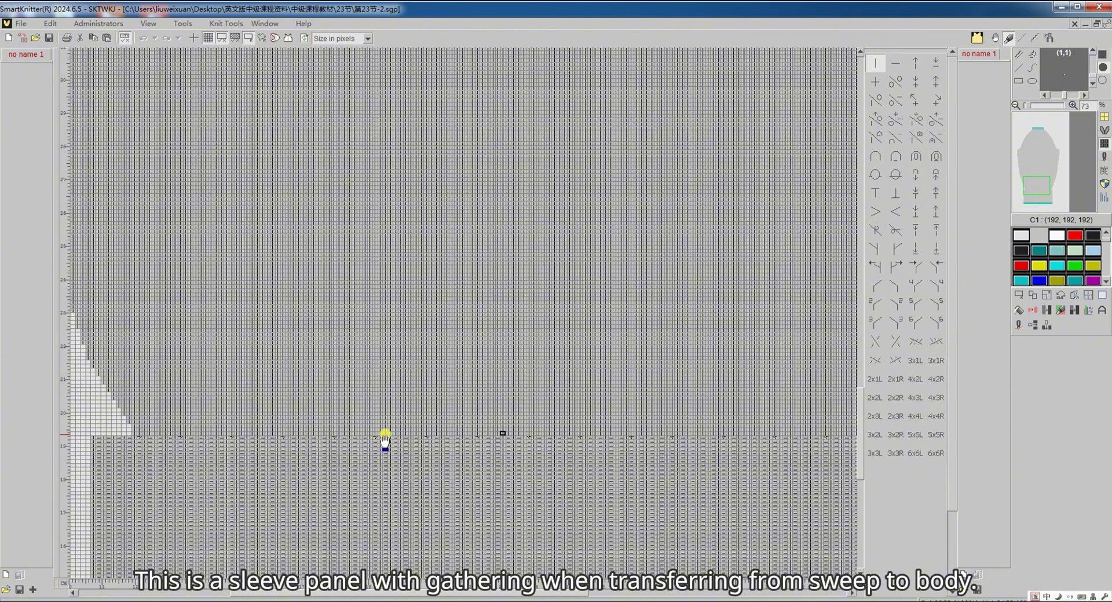
scroll(385, 440, up, 2)
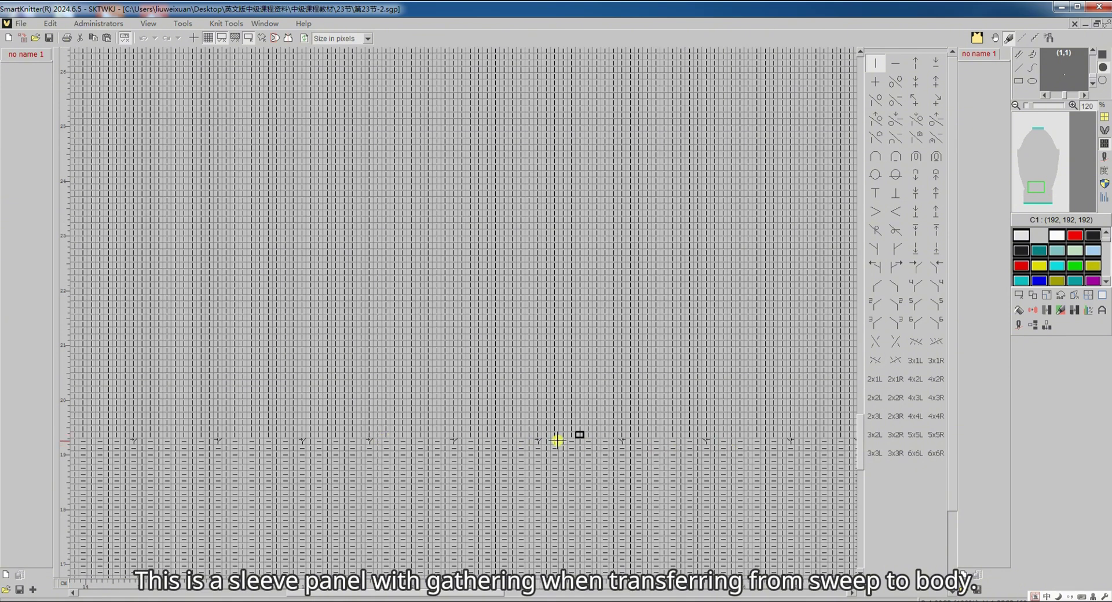
click(1018, 325)
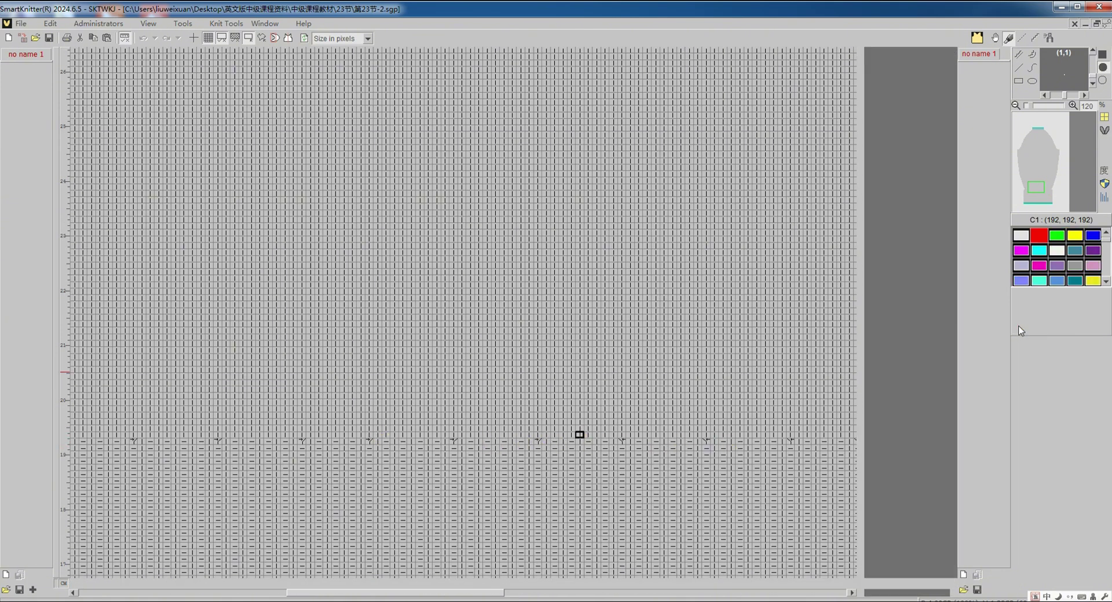
click(1041, 343)
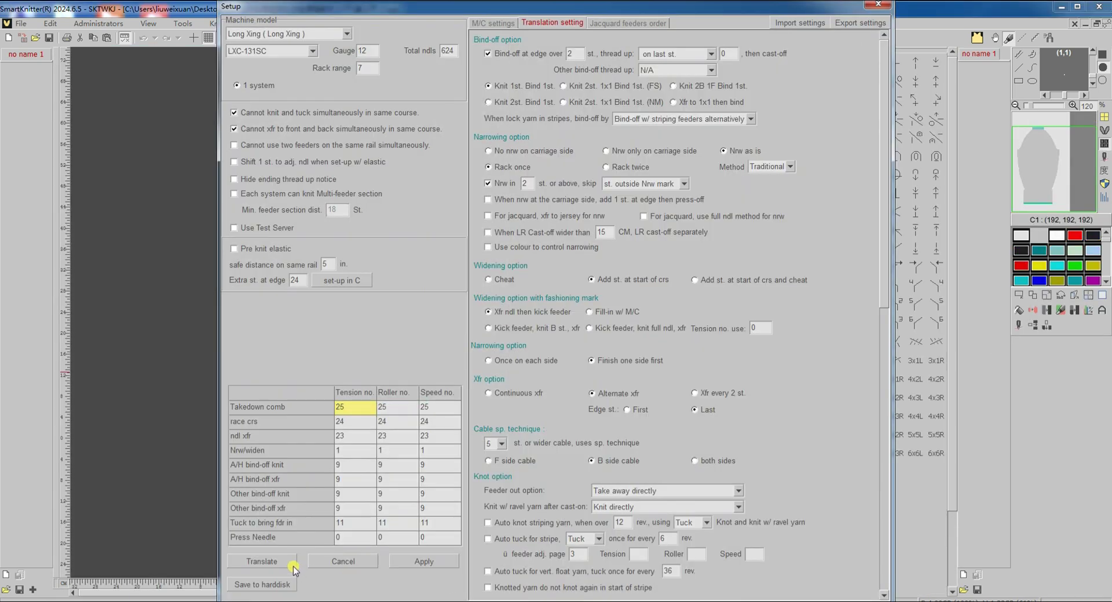
click(291, 563)
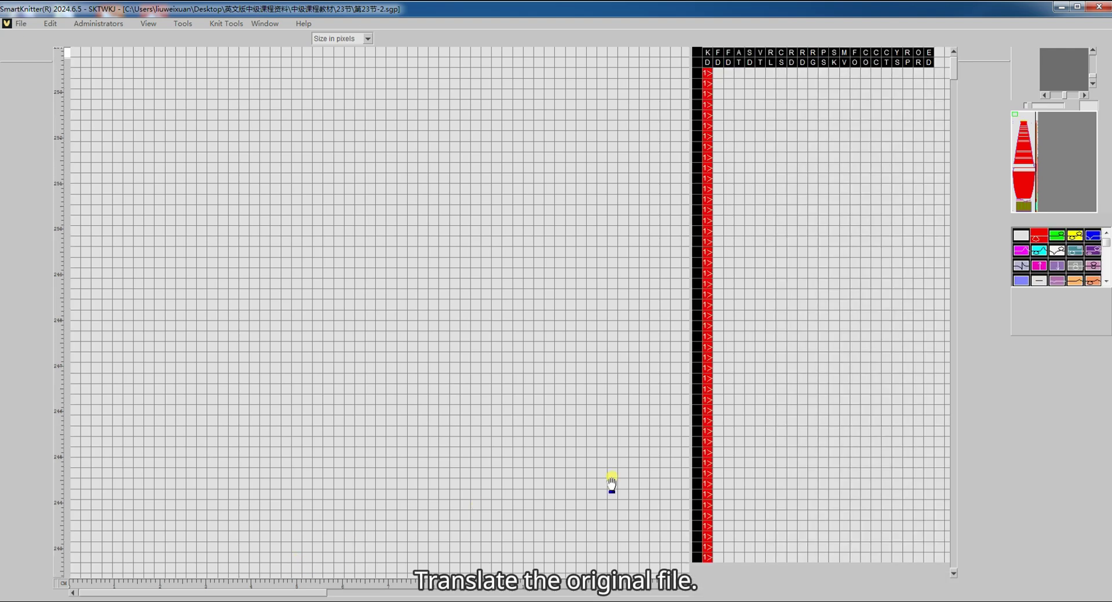
- Examine the tension, roller and speed numbers of the sleeve's gathering movements and compare them with the starting courses
drag(1027, 204, 1019, 195)
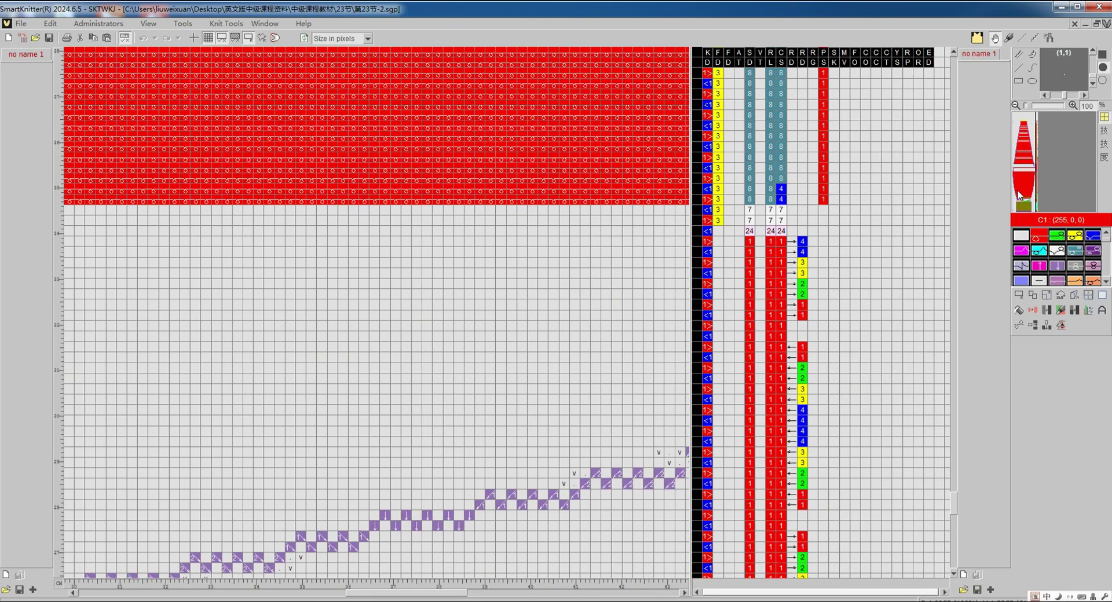
scroll(573, 399, down, 3)
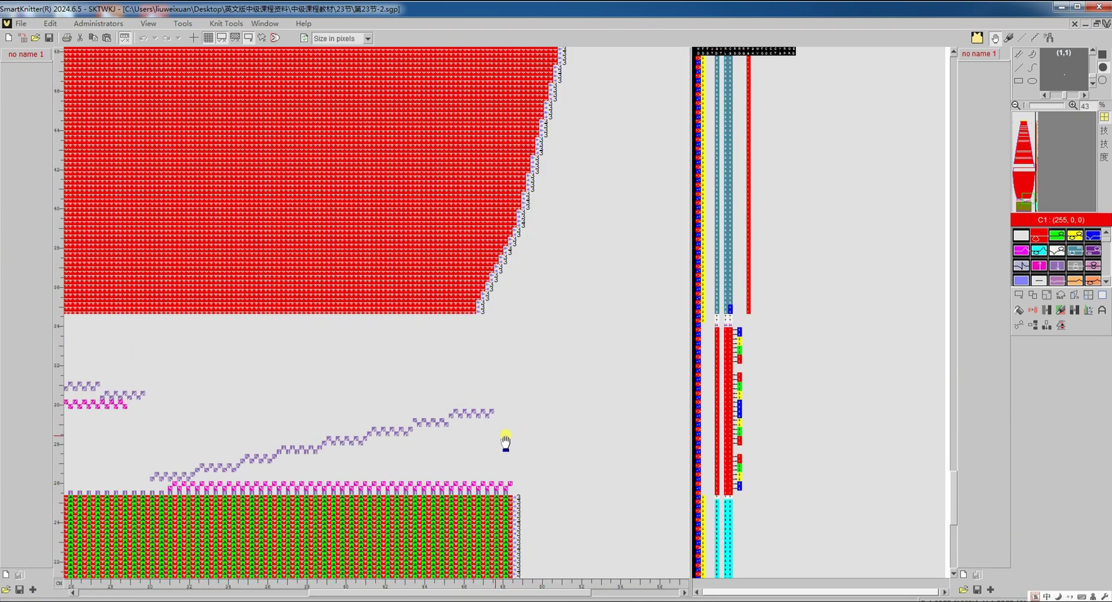
scroll(459, 441, up, 3)
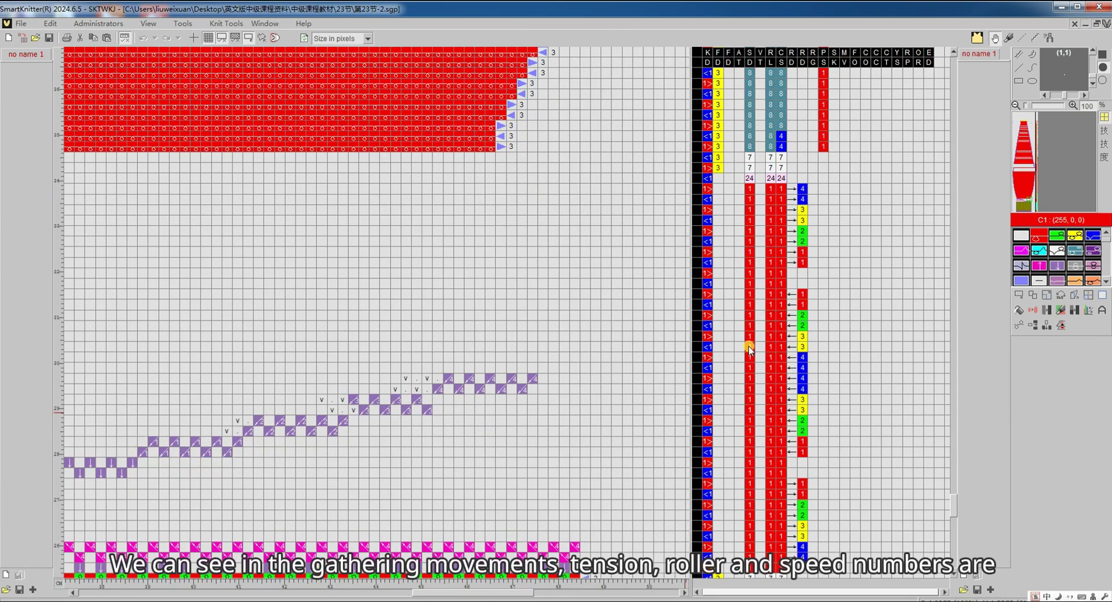
mouse_move(748, 345)
drag(956, 510, 954, 555)
mouse_move(747, 537)
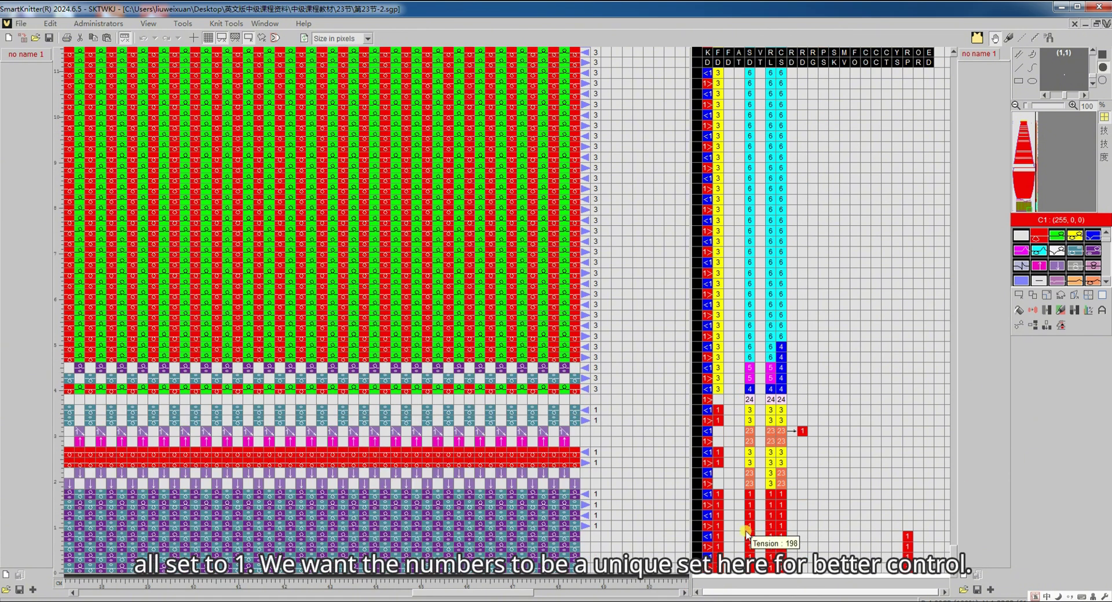
scroll(749, 521, up, 10)
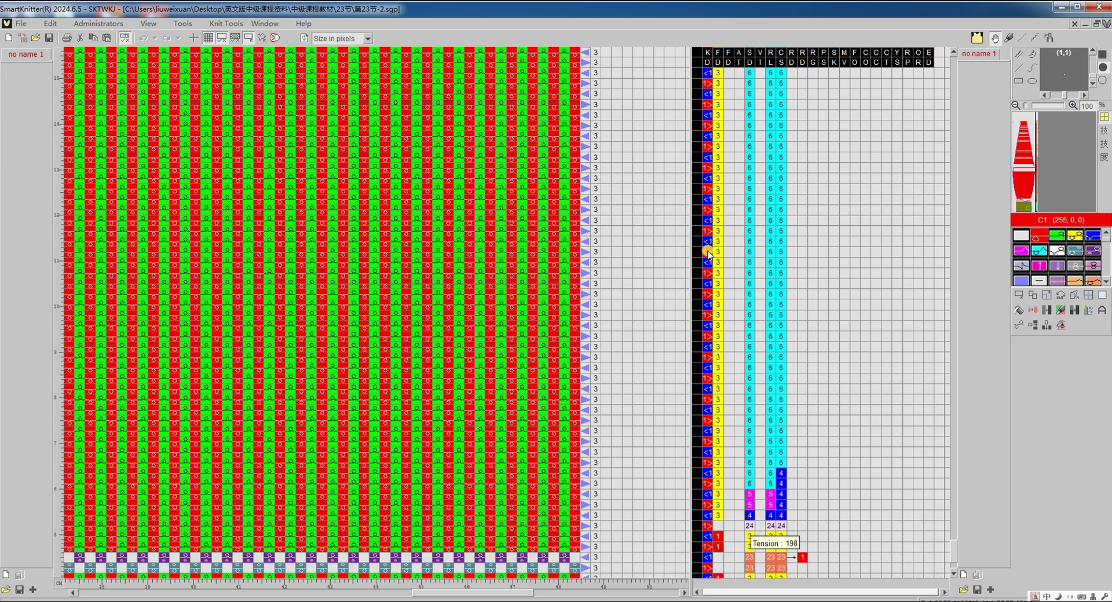
scroll(710, 241, up, 12)
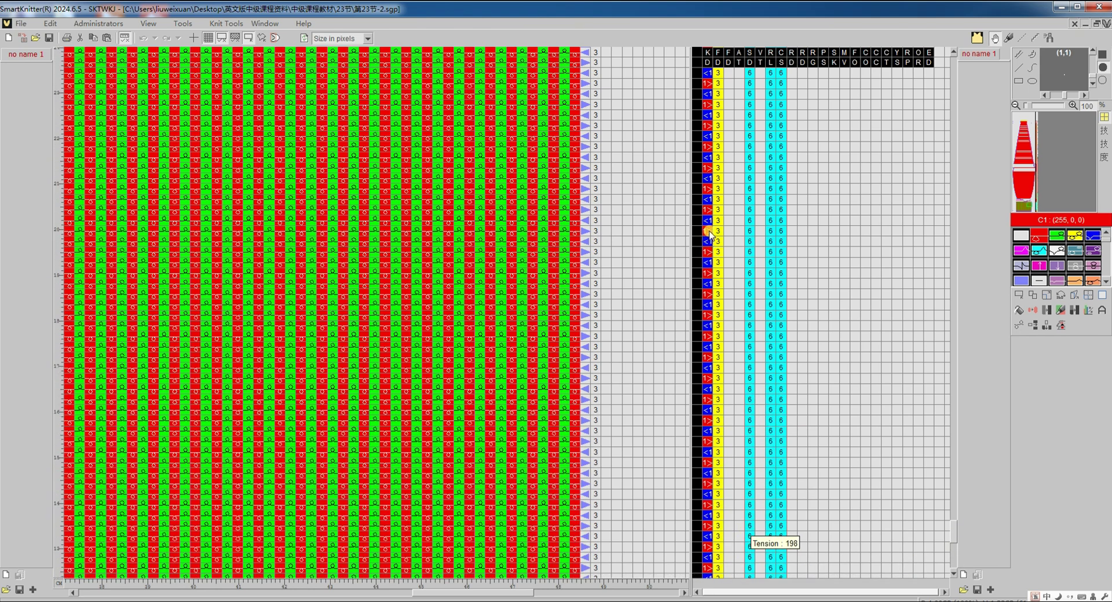
scroll(710, 227, up, 5)
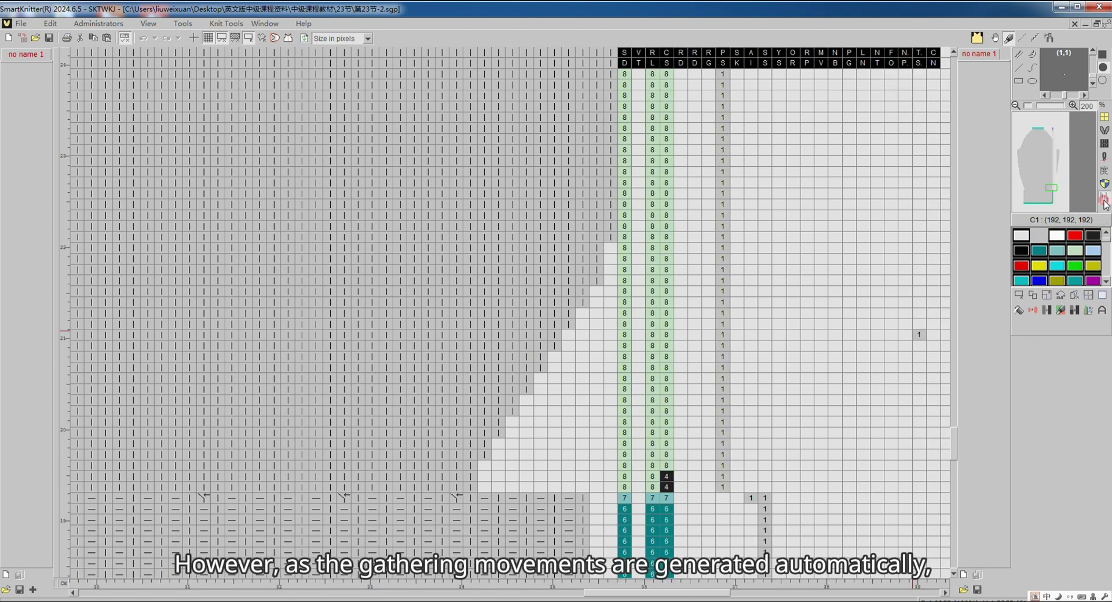
- Review the function lines of the sleeve pattern around the gathering course between sweep and body
scroll(626, 513, up, 3)
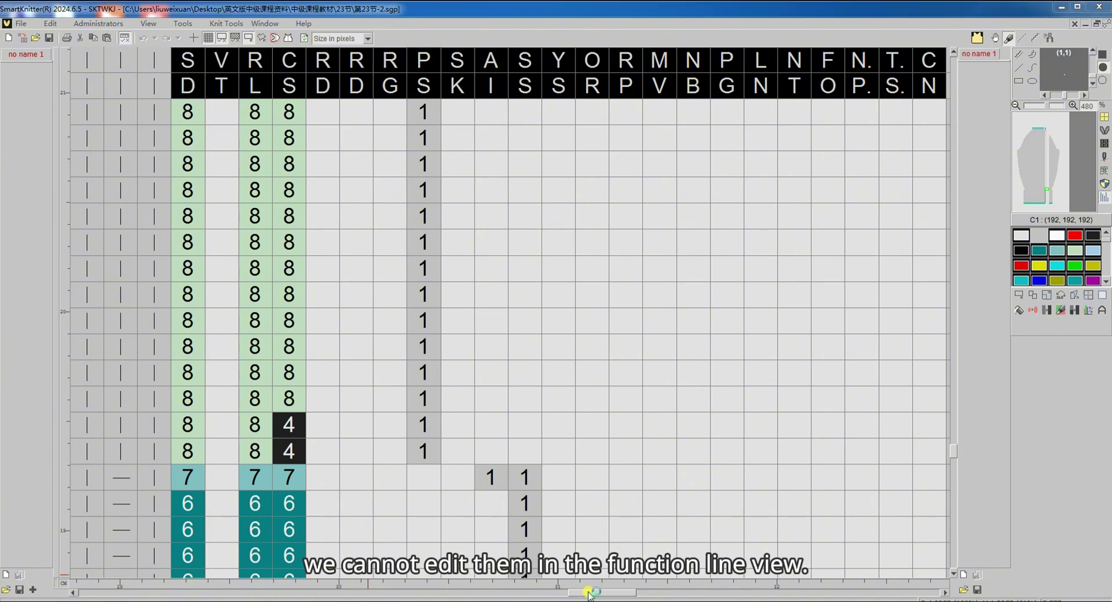
drag(567, 594, 254, 591)
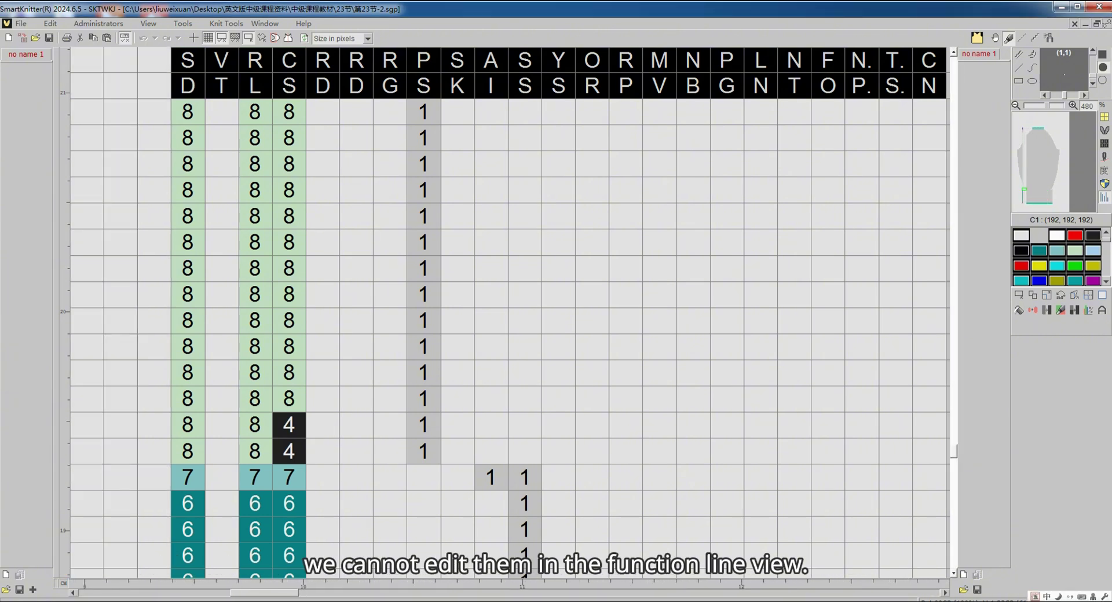
scroll(253, 591, down, 3)
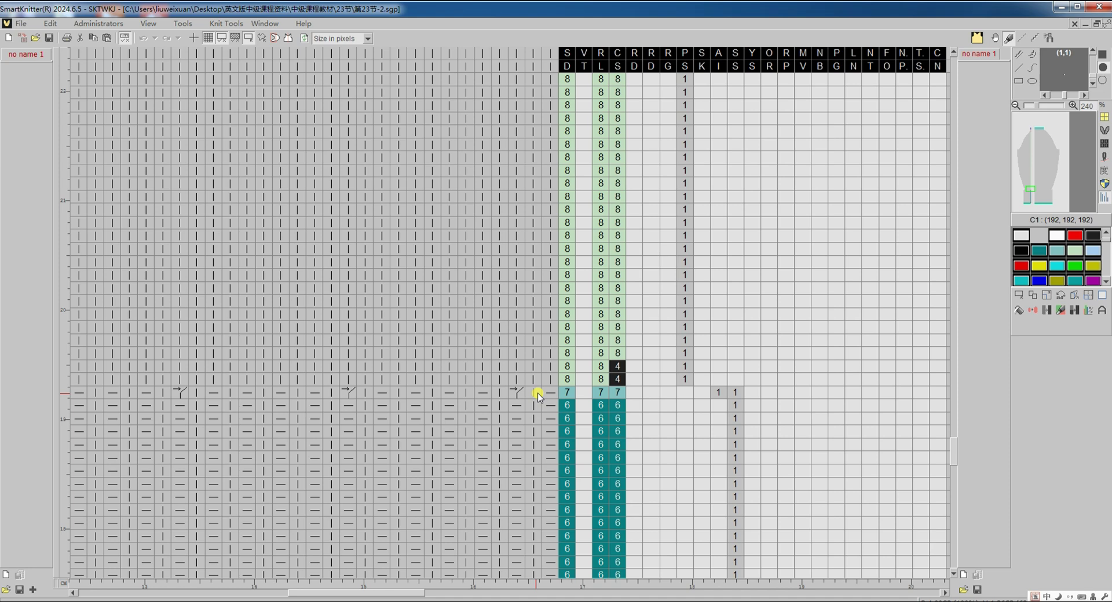
- Set the Nrw/widen tension, roller and speed numbers to 20 in the translation setup, and translate the sleeve panel again
click(1103, 133)
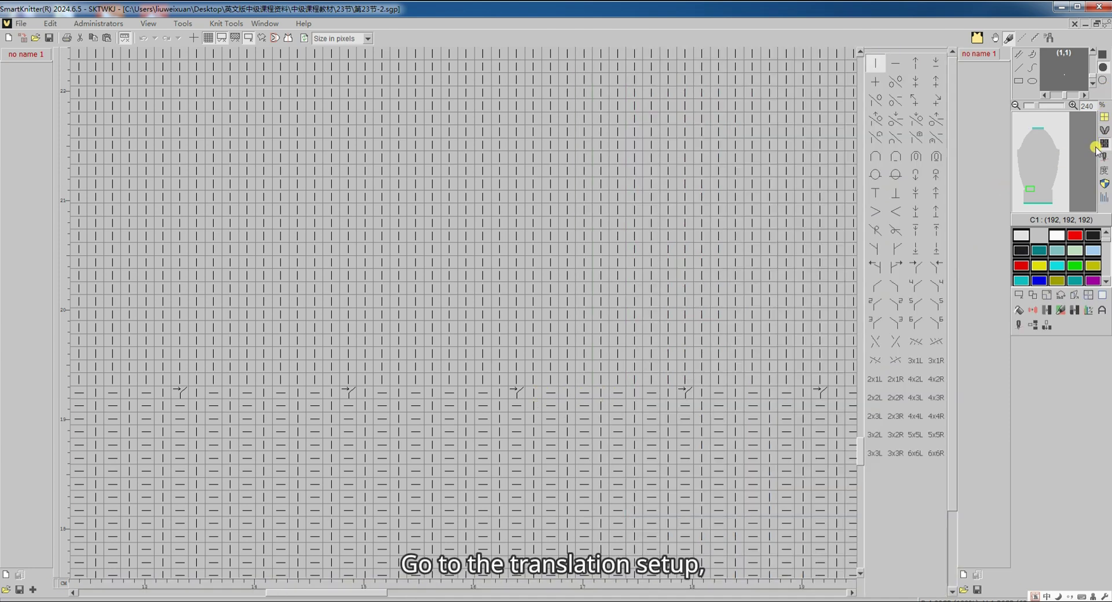
click(1046, 326)
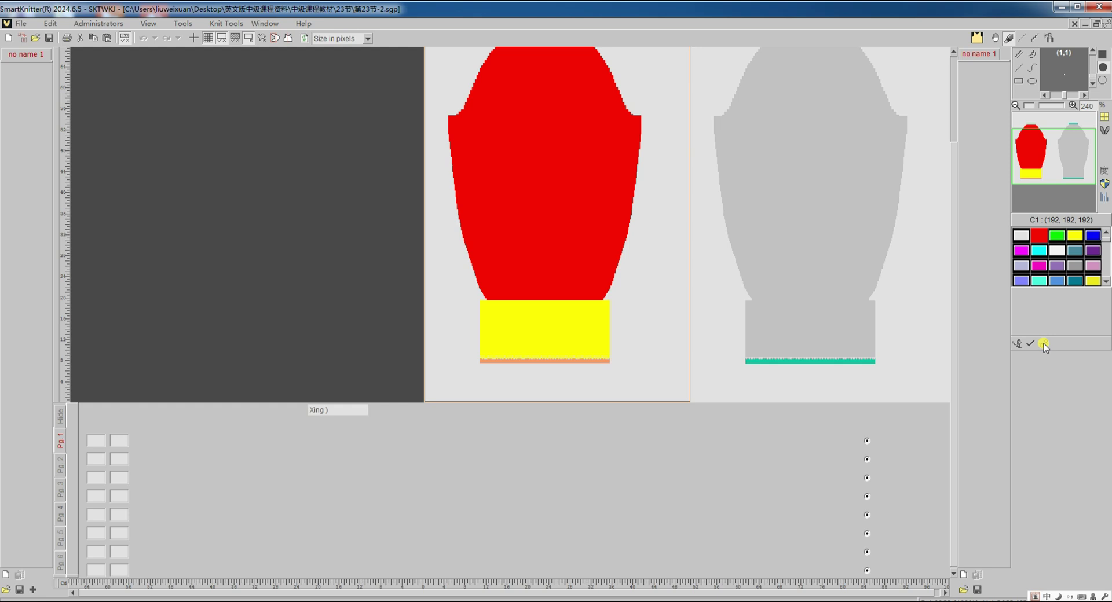
click(1043, 343)
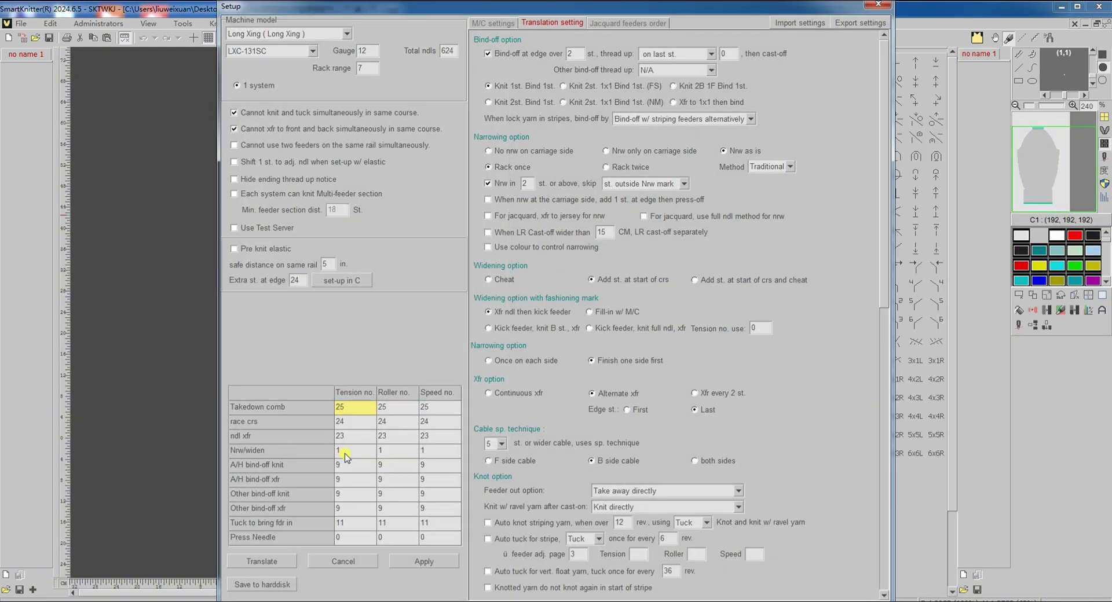
click(349, 451)
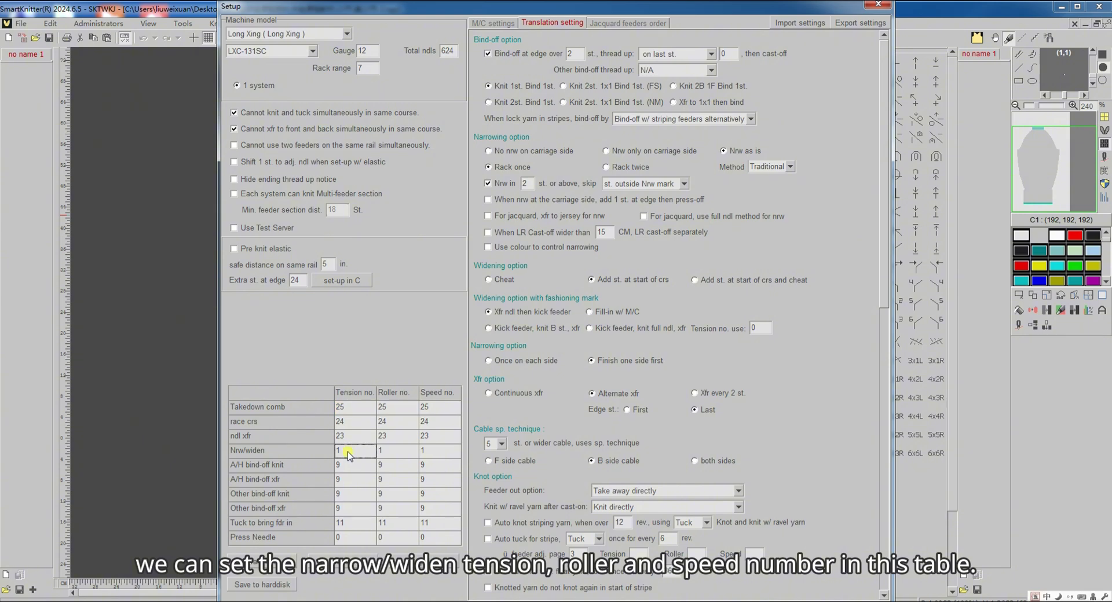
text(202020)
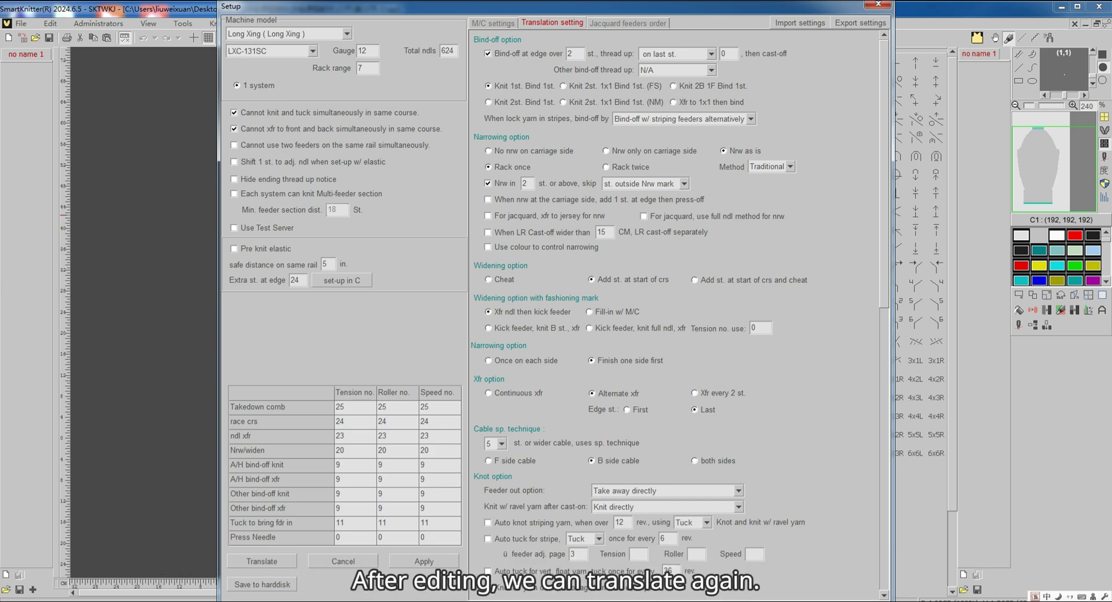
click(266, 562)
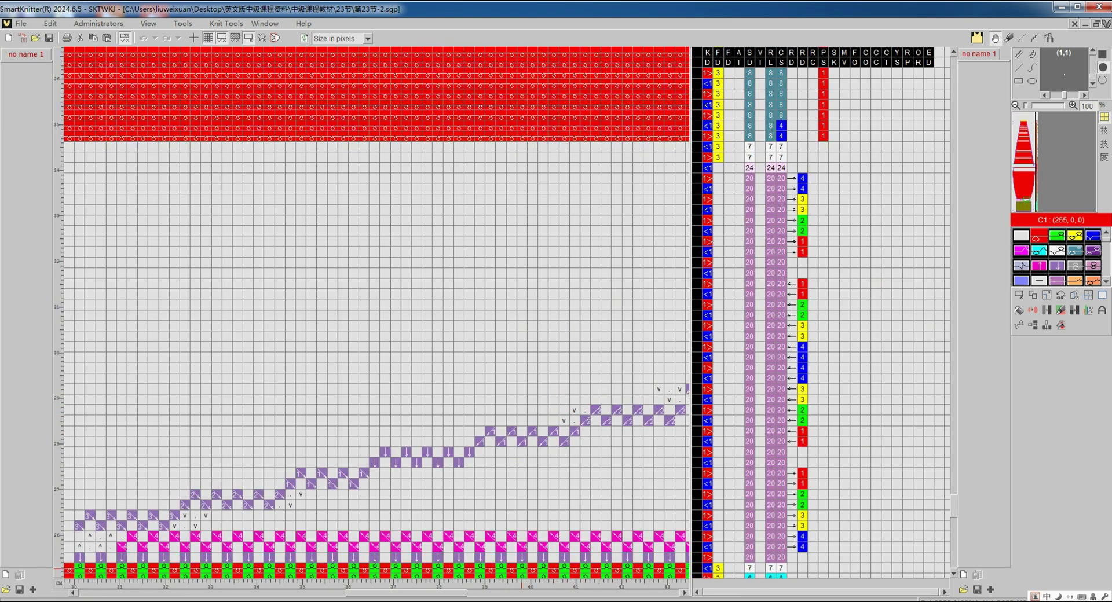
- Check the gathering movements between sweep and body in the retranslated sleeve pattern, along with their tension, roller and speed numbers
drag(440, 597, 349, 598)
scroll(490, 440, down, 2)
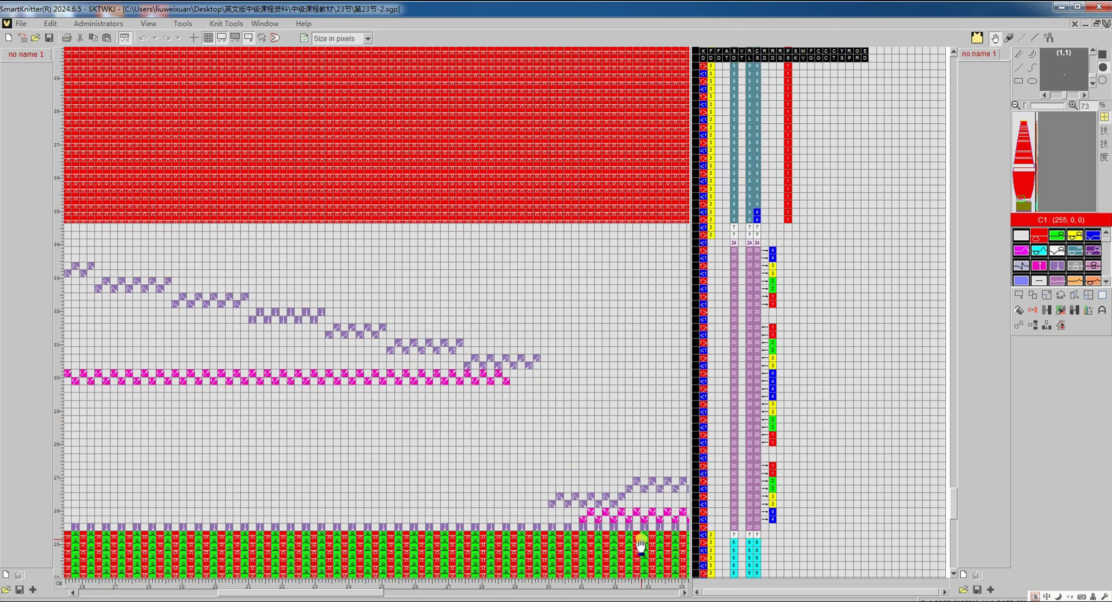
scroll(666, 553, up, 3)
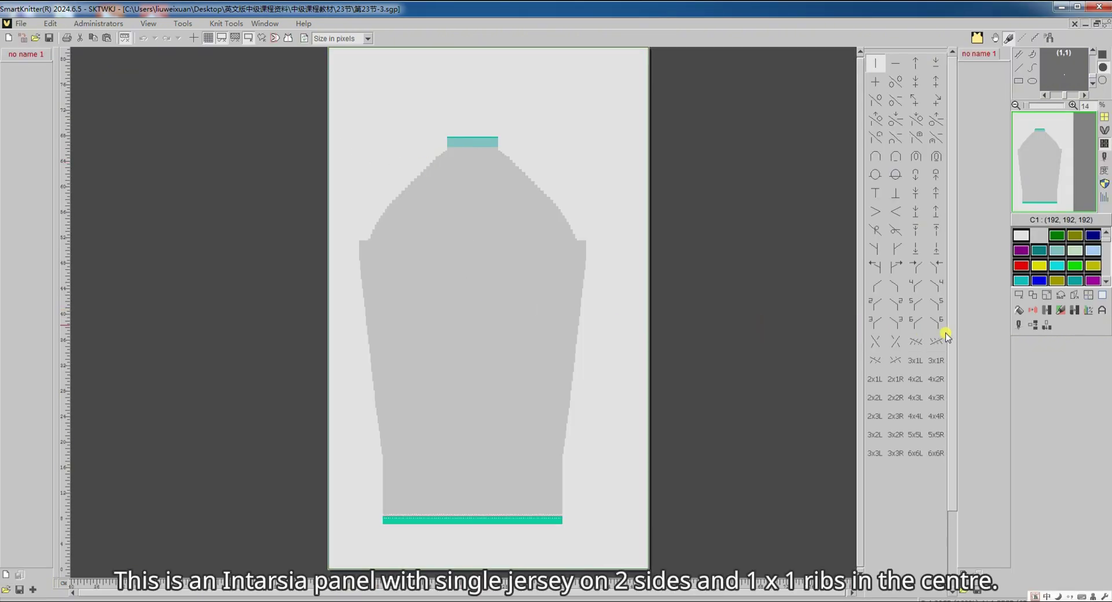
- Translate the intarsia sleeve with the 1x1 rib centre to knitting machine code, keeping its current translation settings
click(1018, 326)
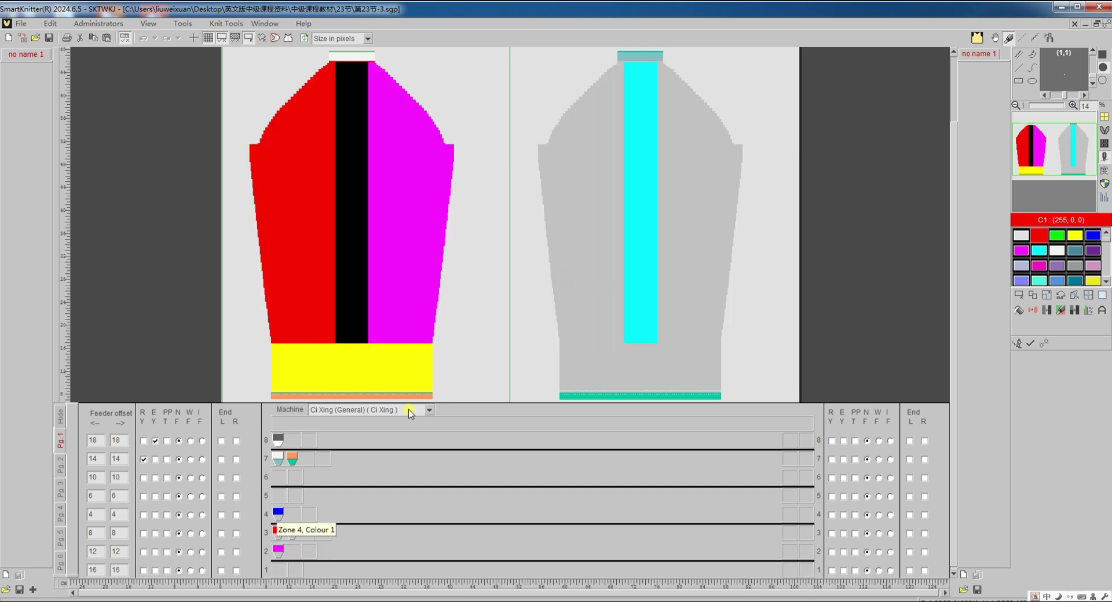
click(1041, 342)
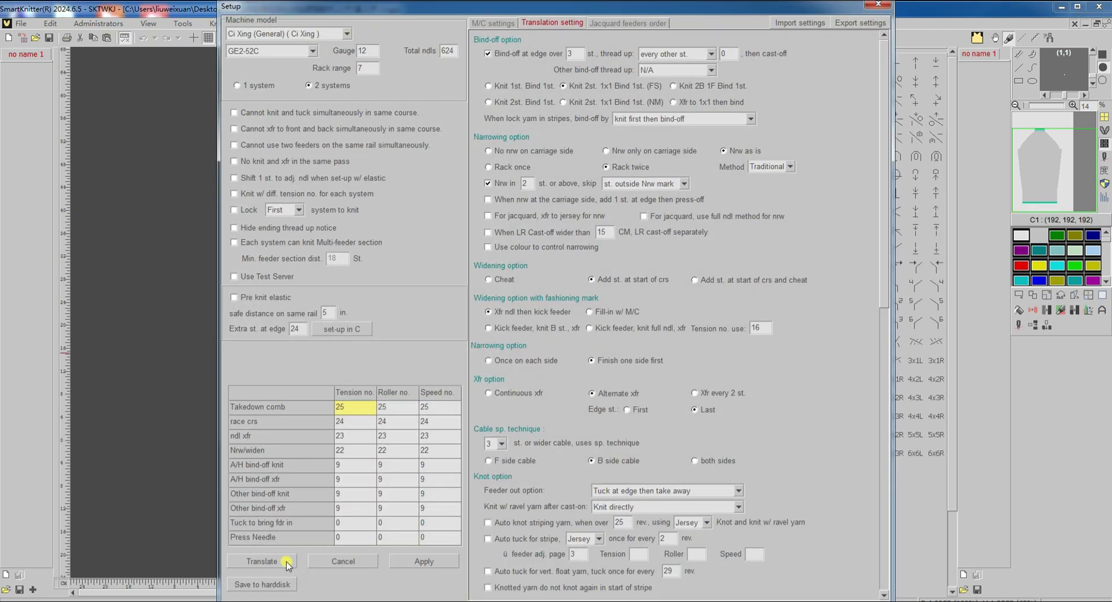
click(286, 562)
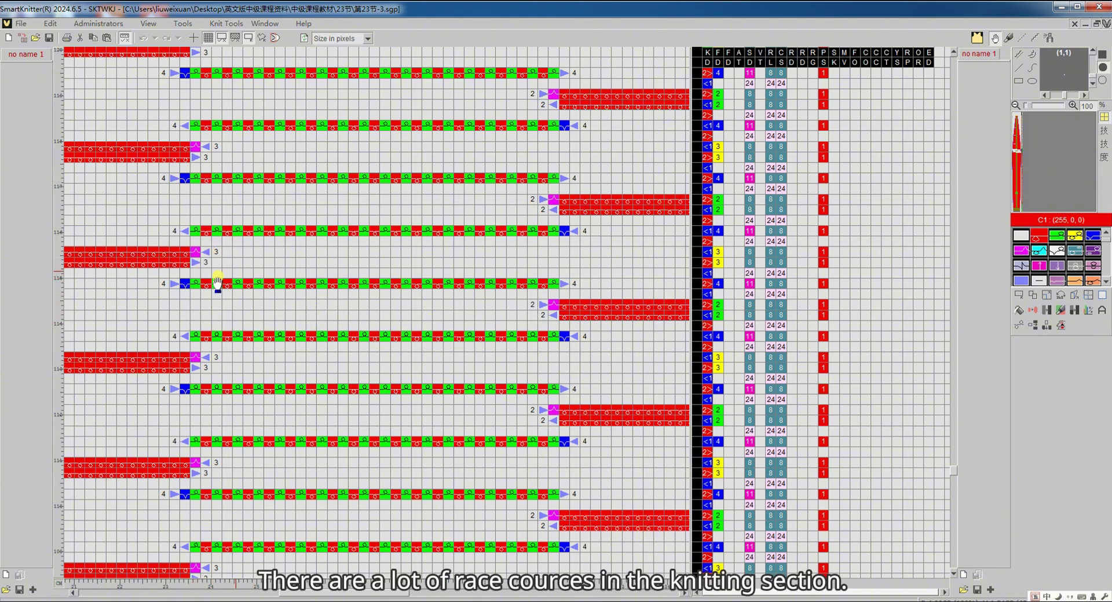
- Examine the race courses in the intarsia knitting section and the course number at the end of the pattern
scroll(359, 234, up, 2)
scroll(385, 234, up, 5)
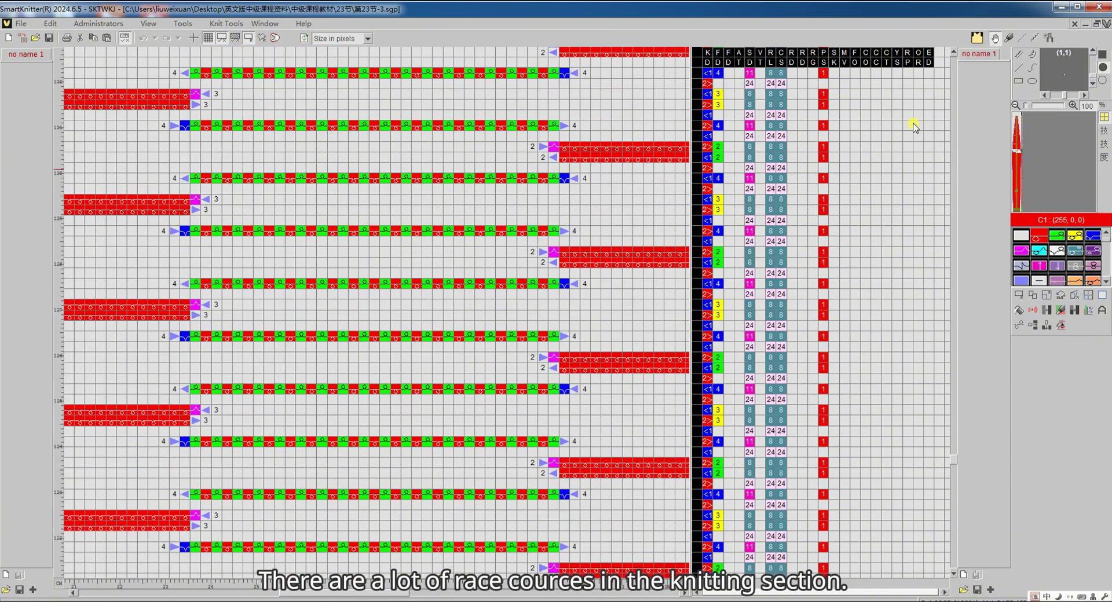
click(1015, 117)
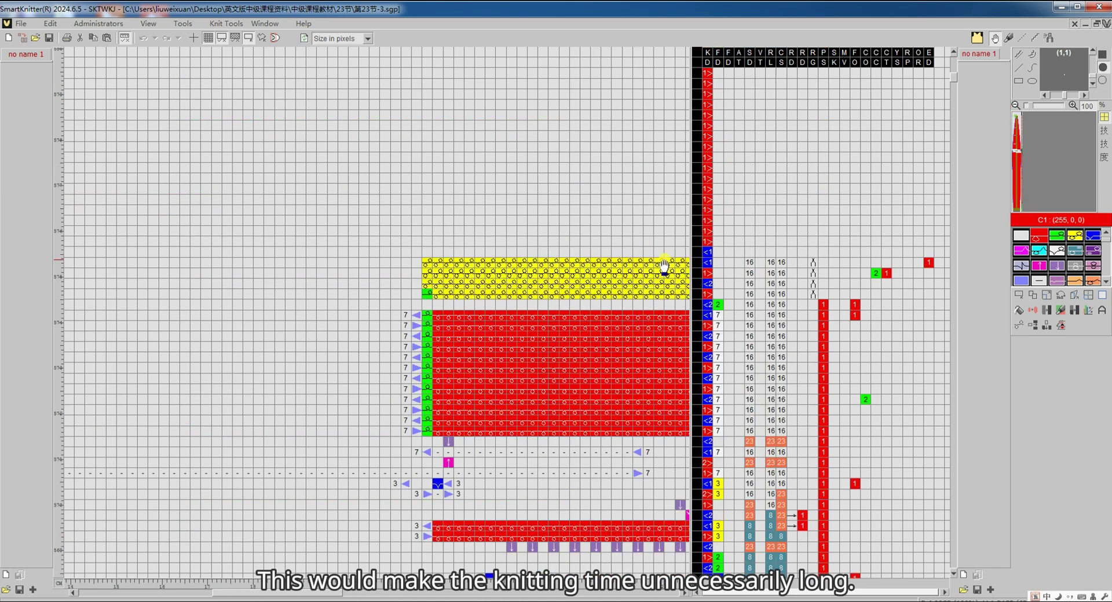
scroll(664, 268, up, 5)
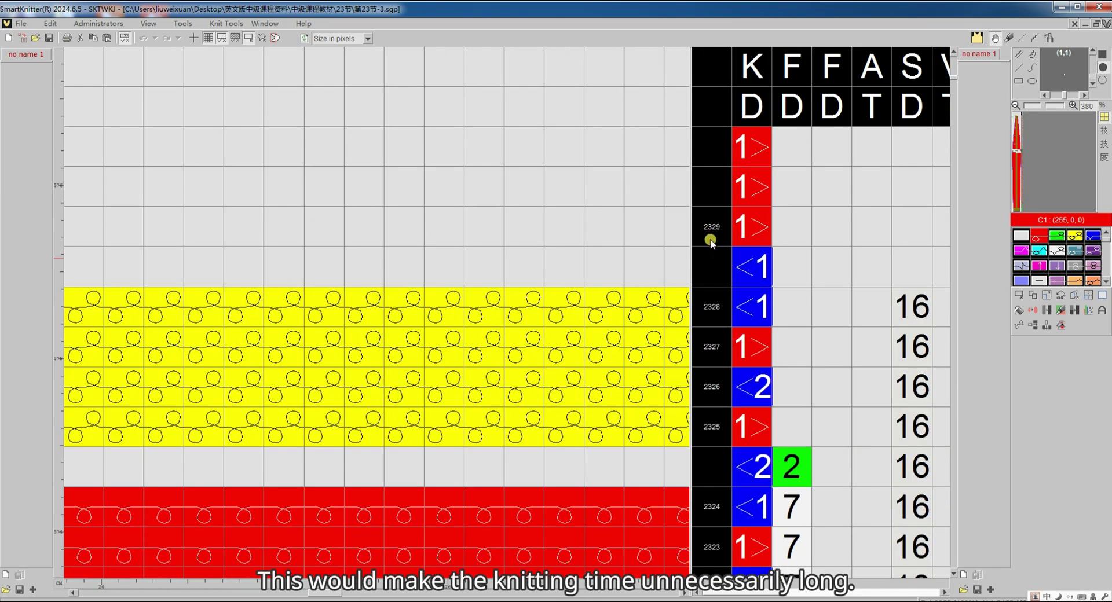
mouse_move(711, 242)
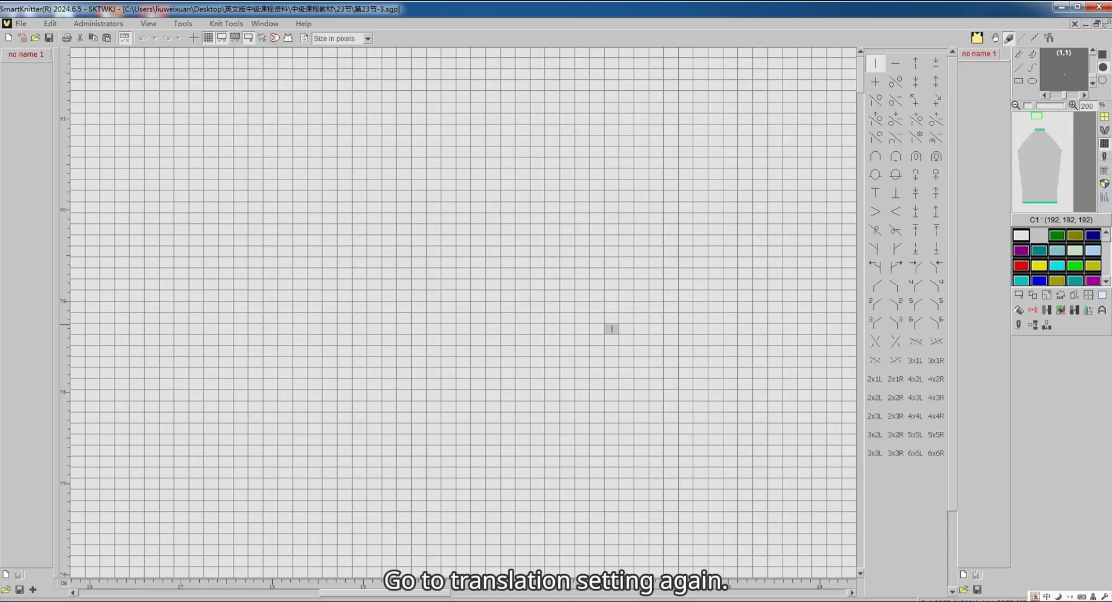
- Enable knitting with a different tension number for each system in the translation setup, and translate the intarsia sleeve again
scroll(578, 353, down, 5)
scroll(576, 371, up, 3)
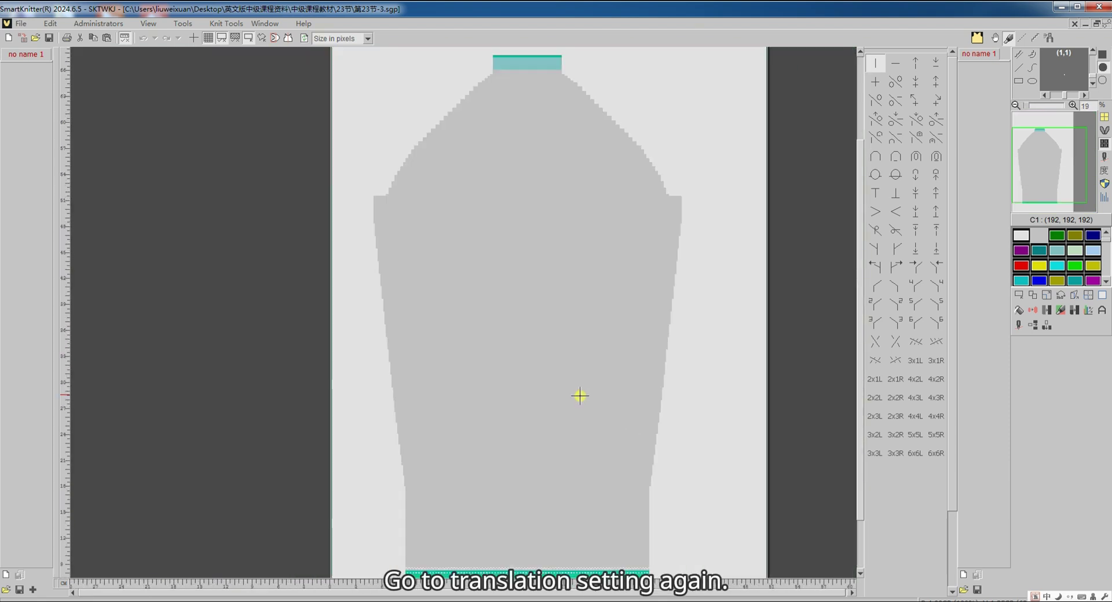
click(1015, 327)
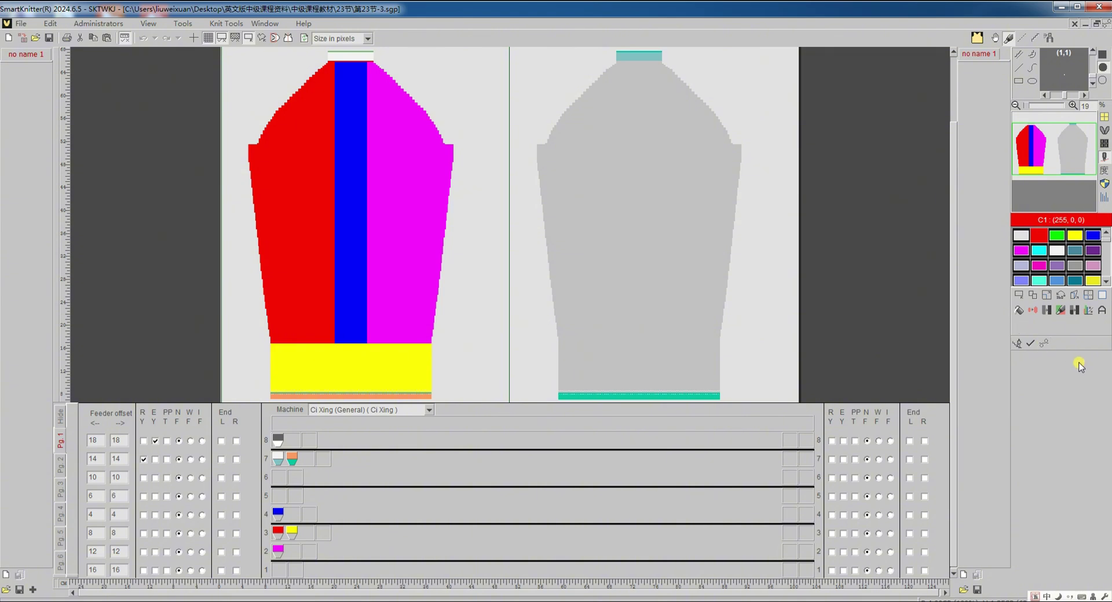
click(1044, 345)
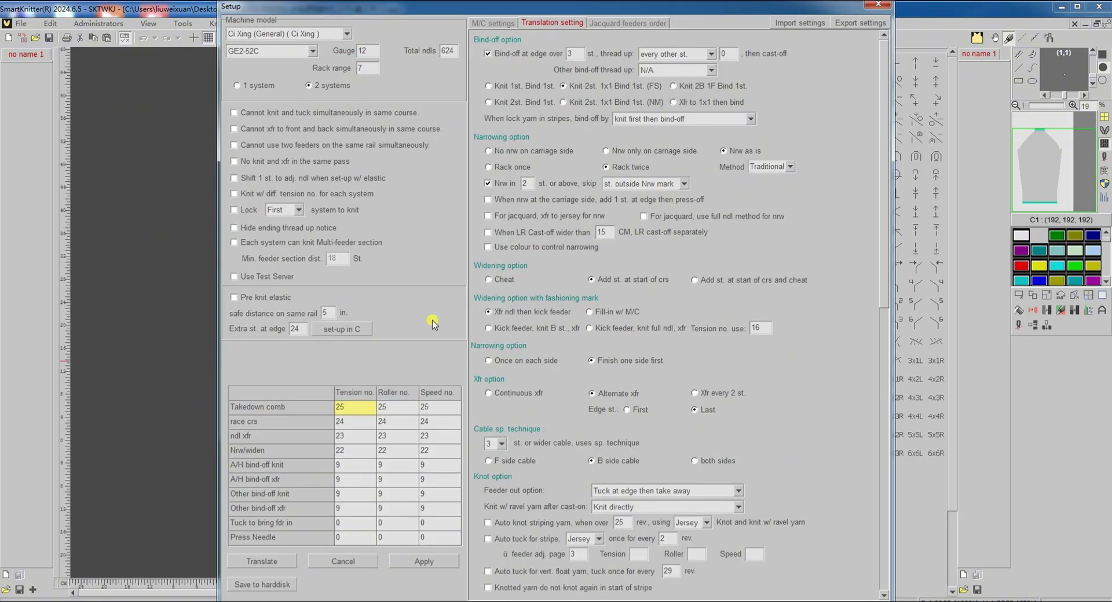
click(234, 194)
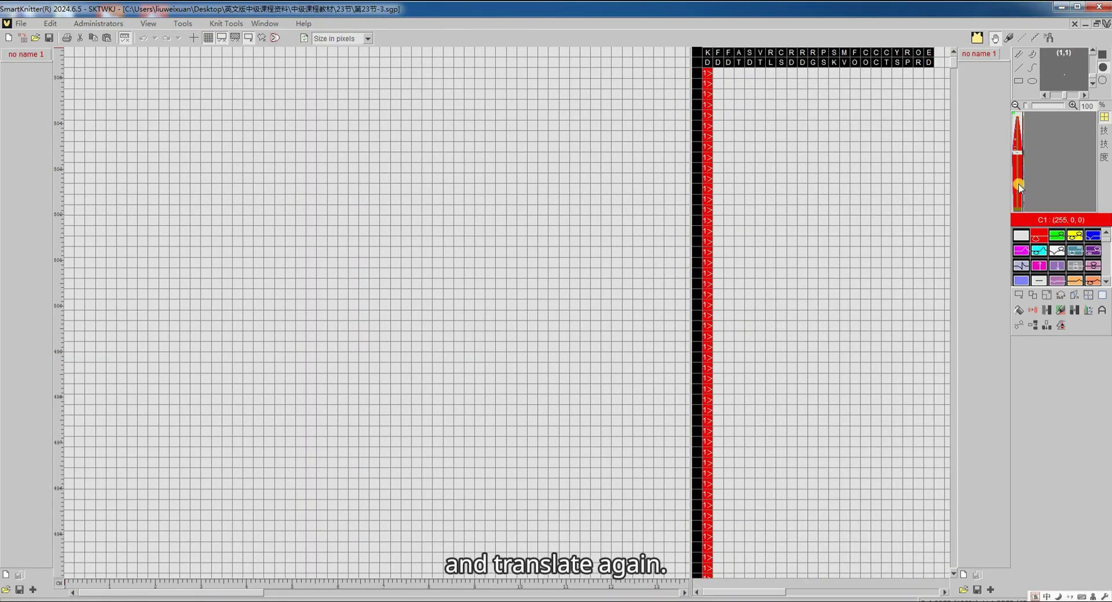
- Check the race courses in the retranslated intarsia sleeve and compare its final course number with the earlier translation
scroll(485, 365, down, 3)
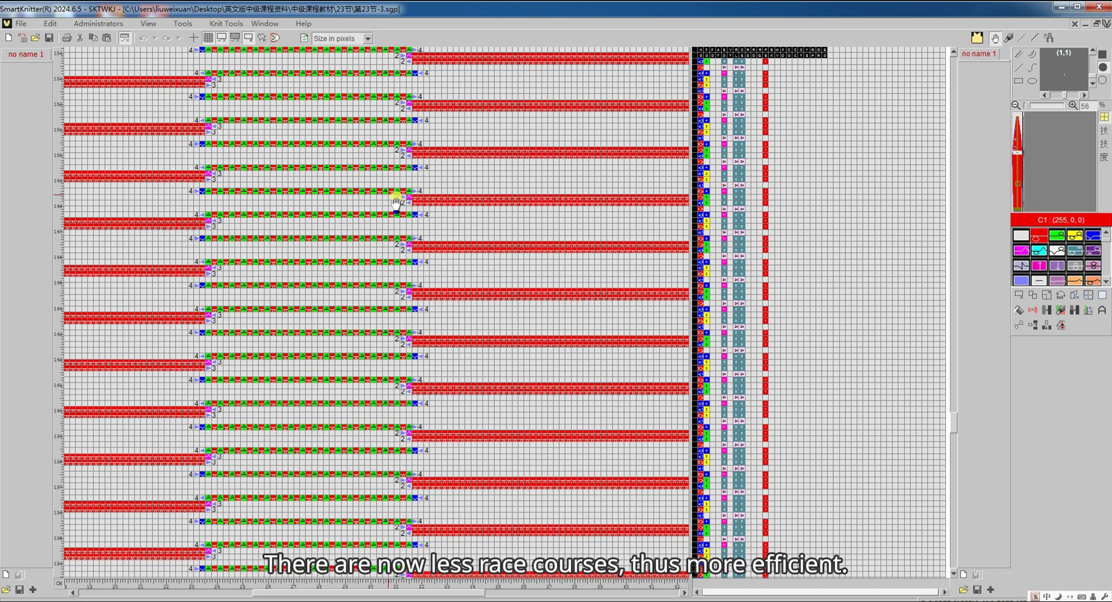
click(1019, 121)
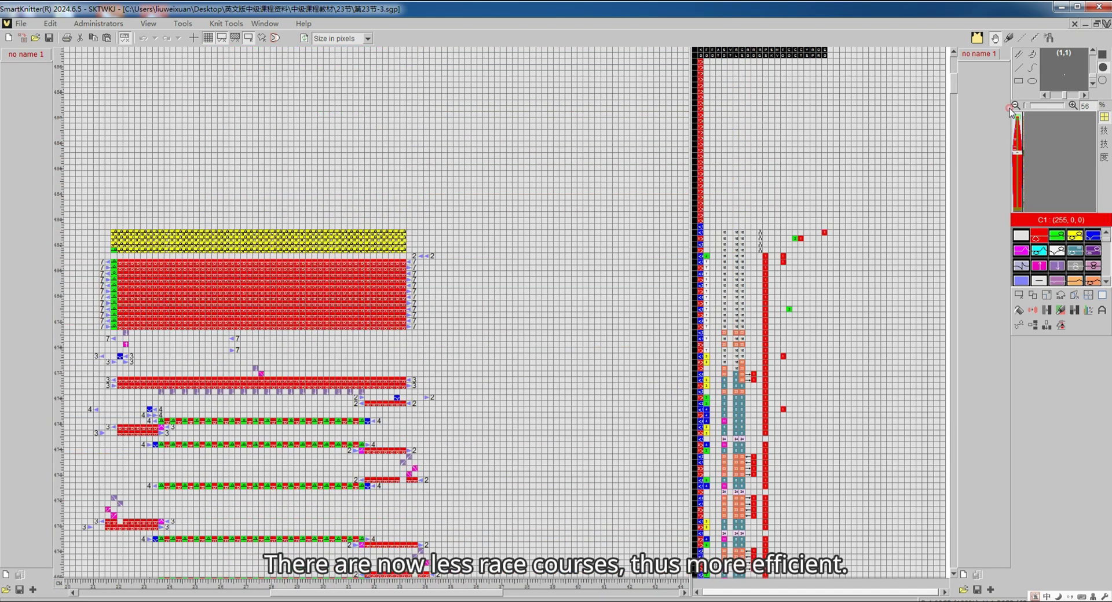
scroll(414, 243, up, 5)
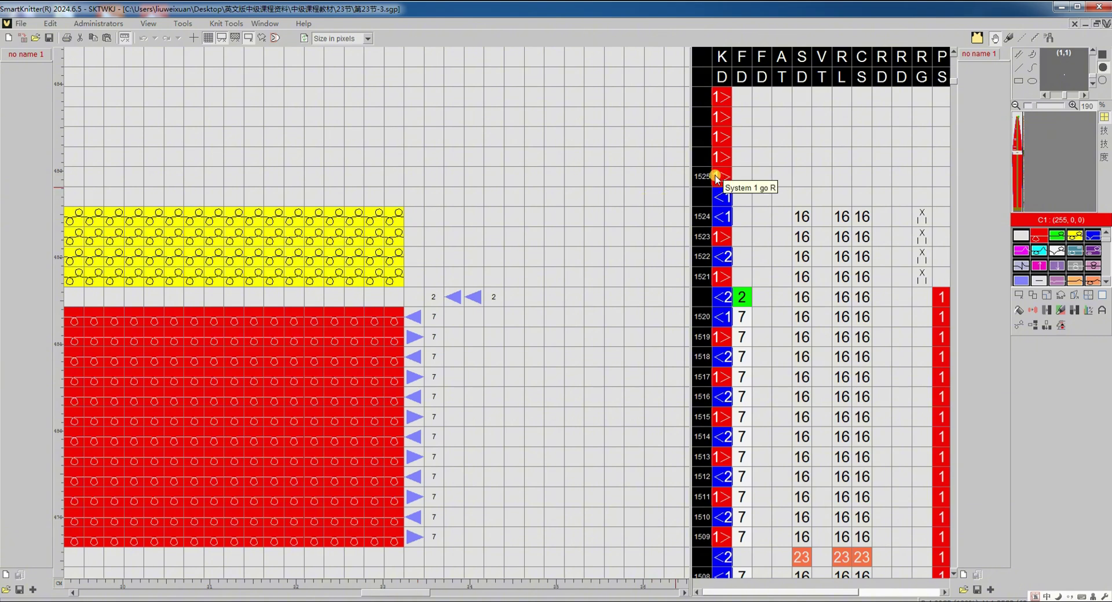
scroll(708, 181, up, 2)
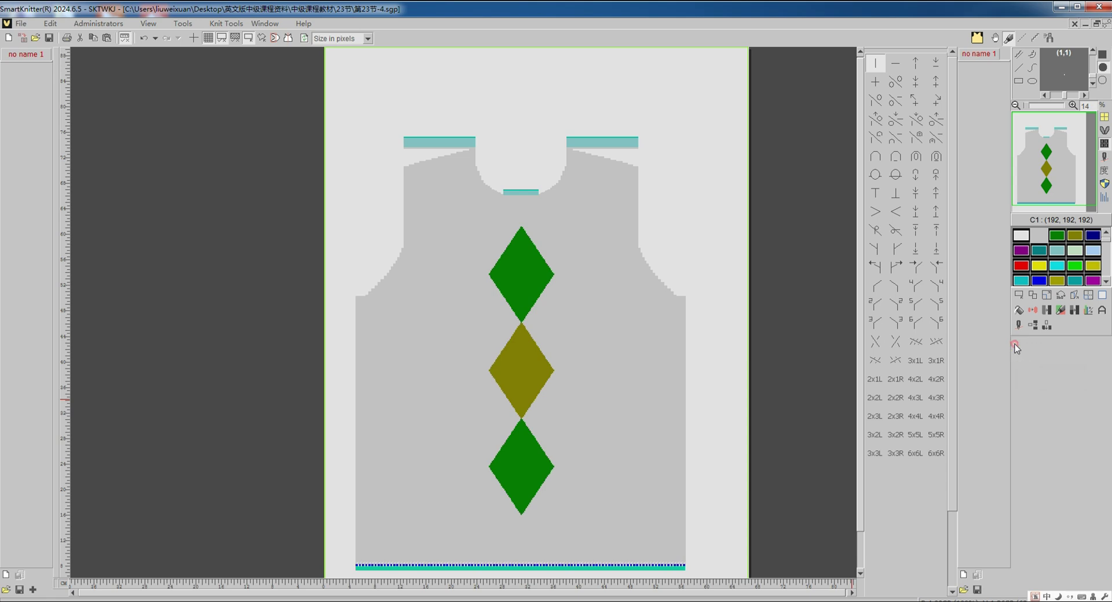
- Translate the front panel with the three intarsia diamonds to knitting machine code using its existing settings
click(1031, 344)
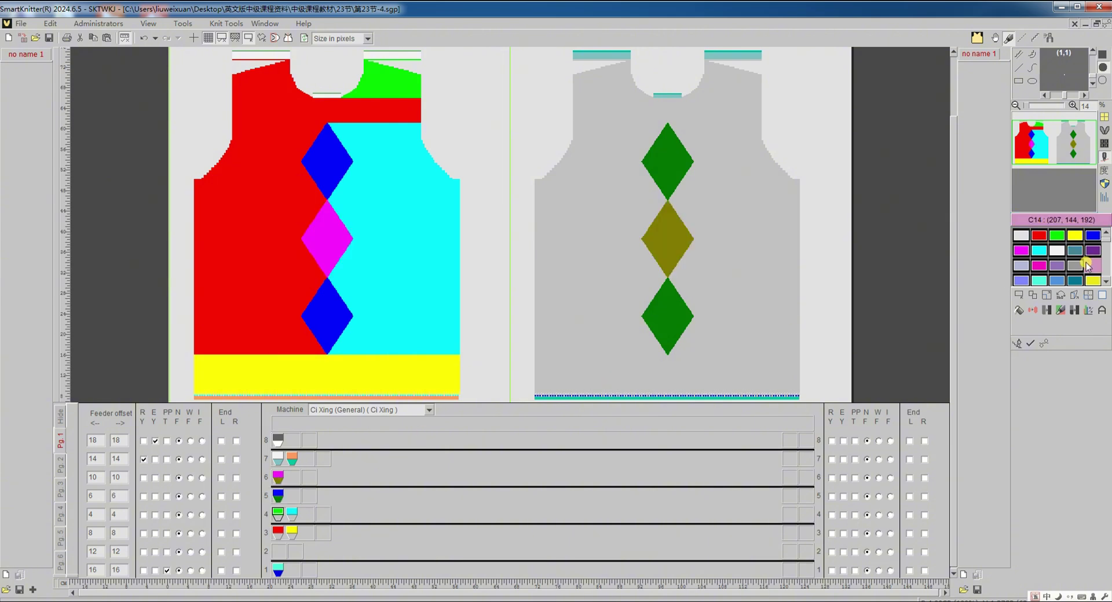
click(1045, 343)
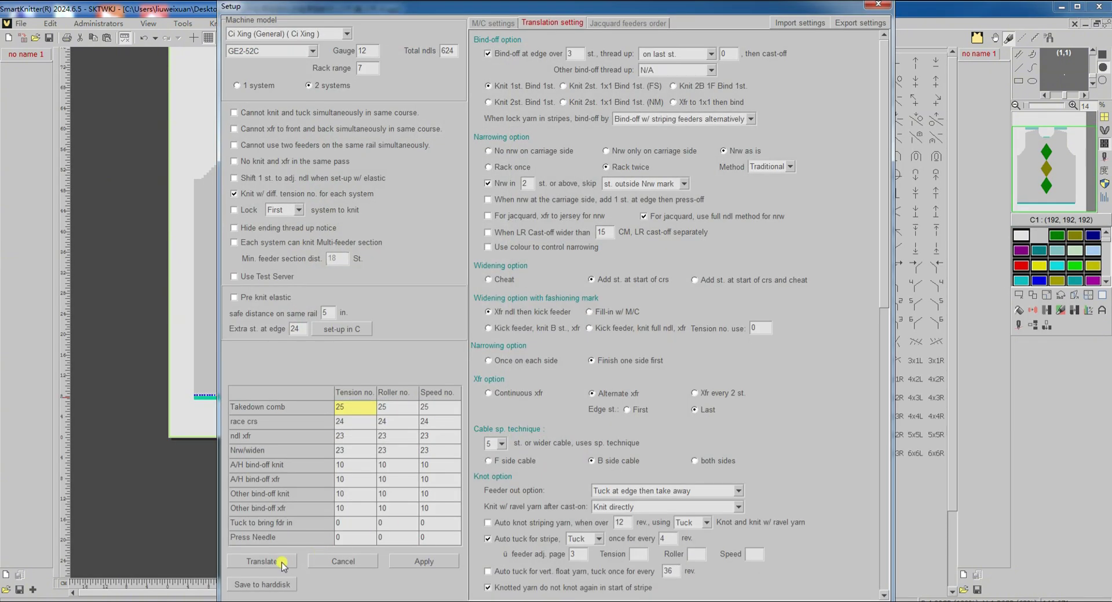
click(281, 560)
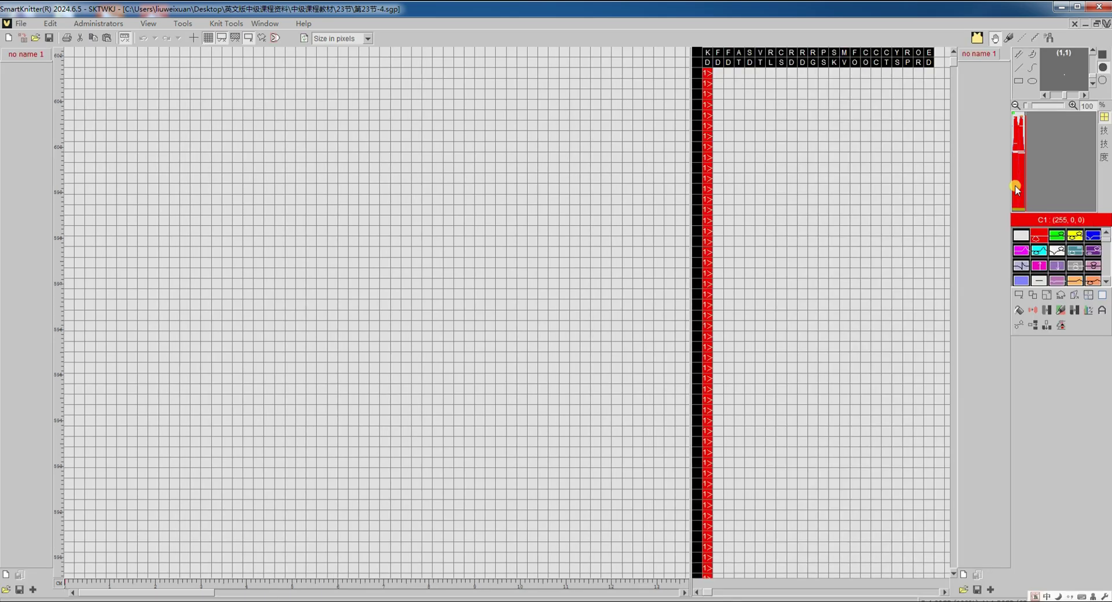
- Inspect the tucks that bring feeders in where two diamonds meet, together with their function line numbers
scroll(543, 340, down, 5)
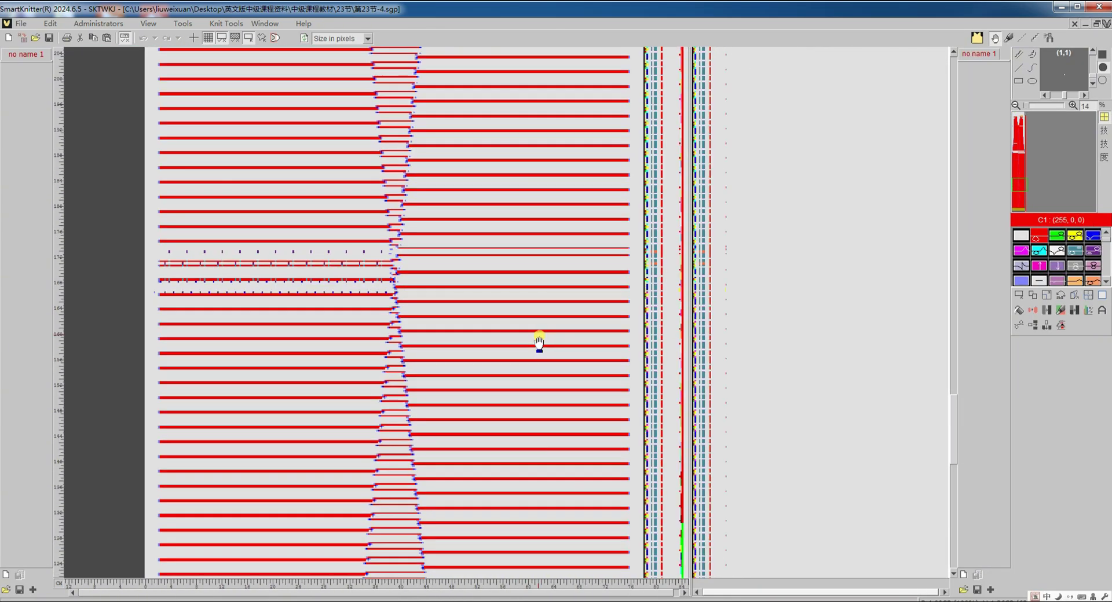
scroll(313, 295, up, 4)
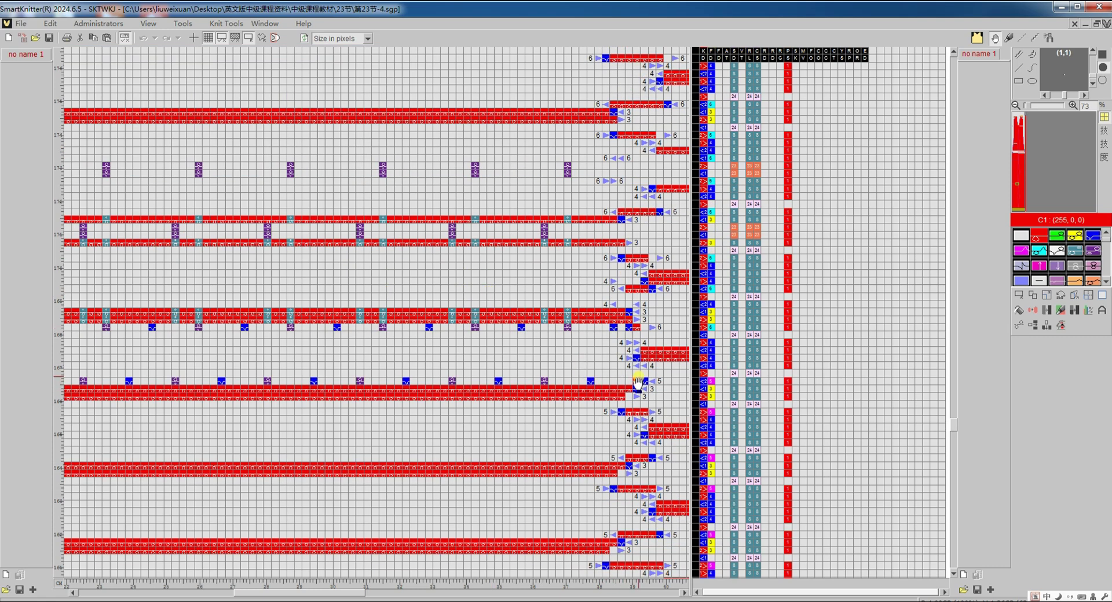
scroll(637, 383, up, 1)
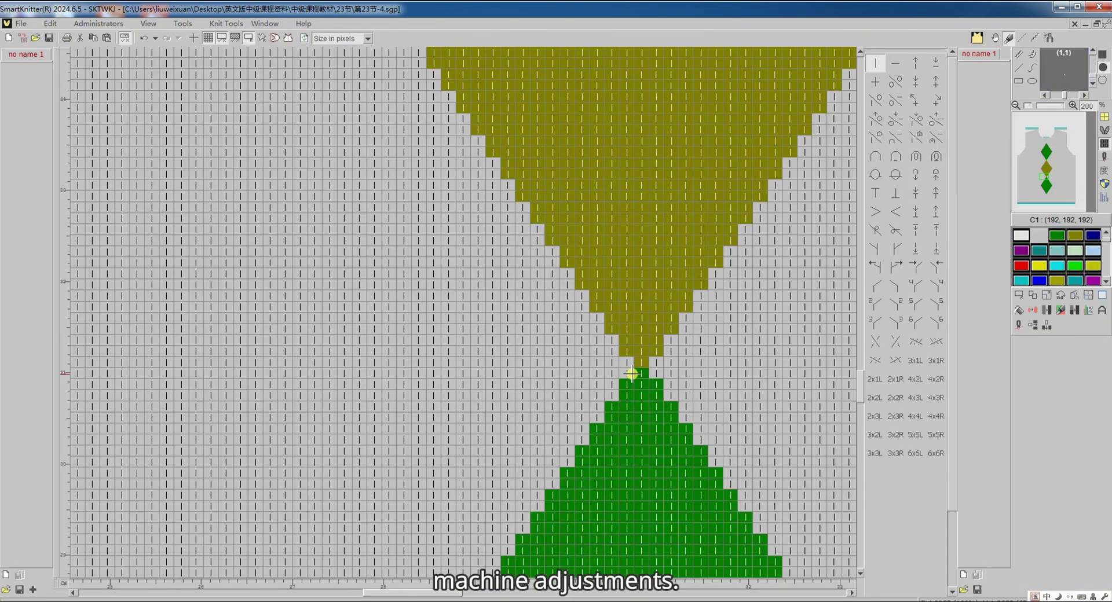
- Set the tension, roller and speed numbers of Tuck to bring fdr in to 15, and translate the diamond front panel again
click(1018, 328)
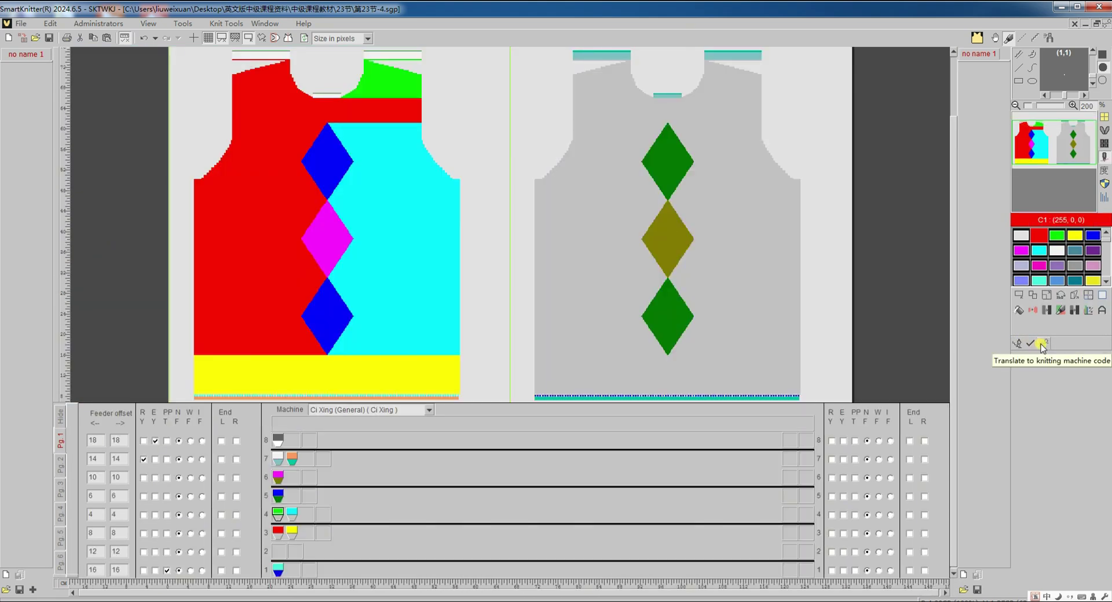
click(1041, 344)
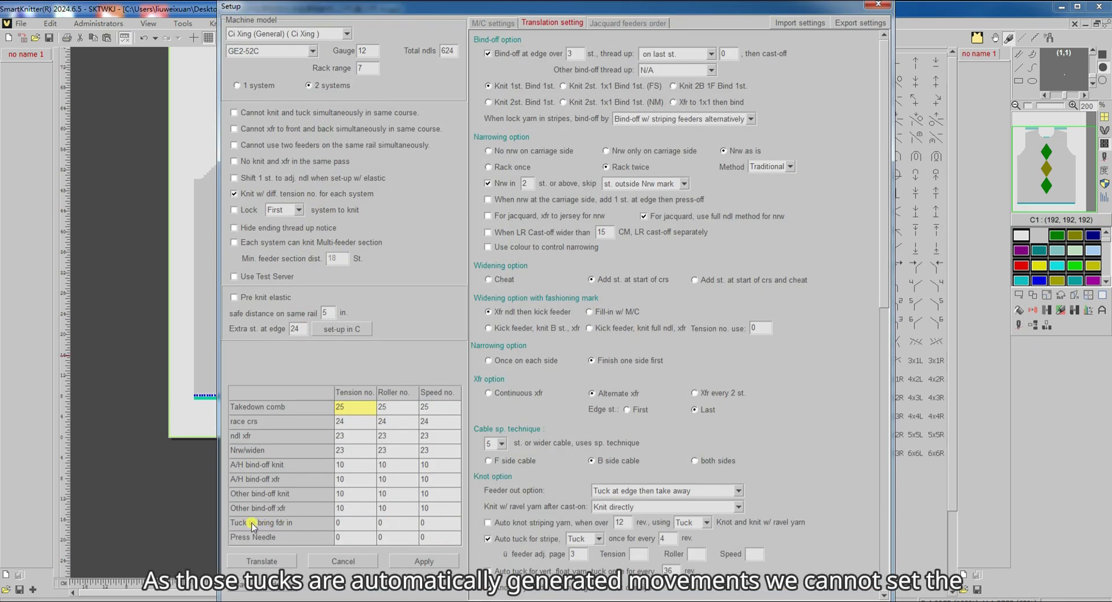
click(351, 524)
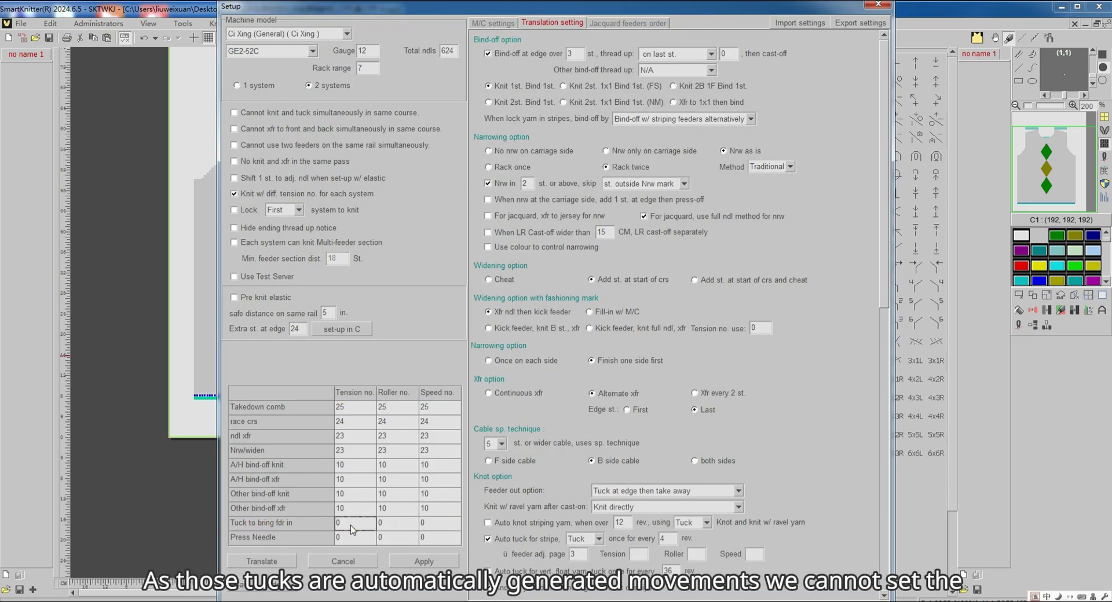
click(355, 527)
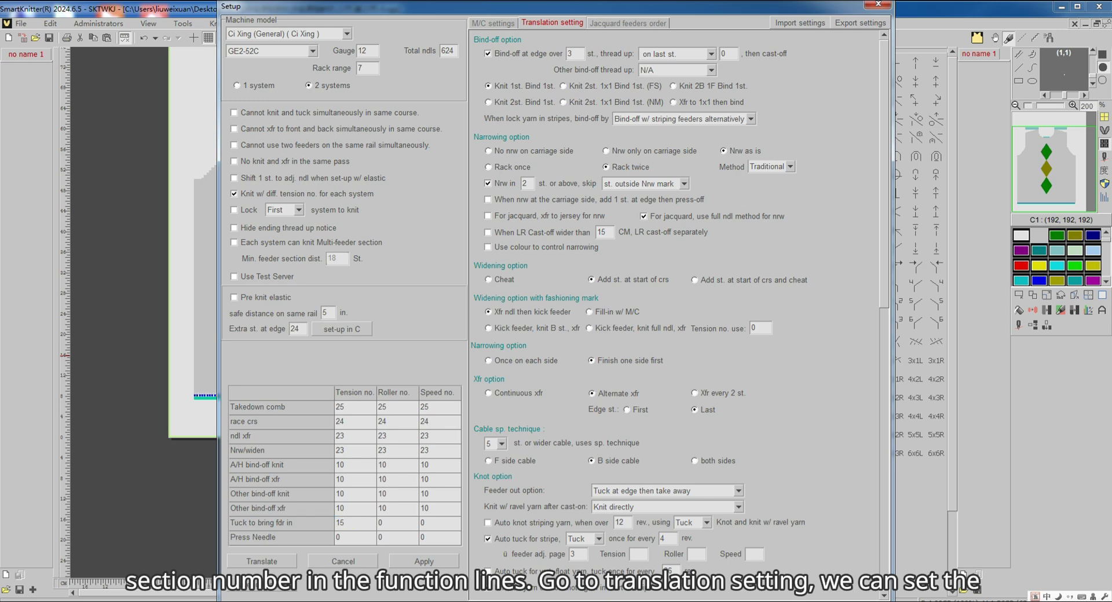
click(391, 526)
text(15)
click(426, 524)
text(1)
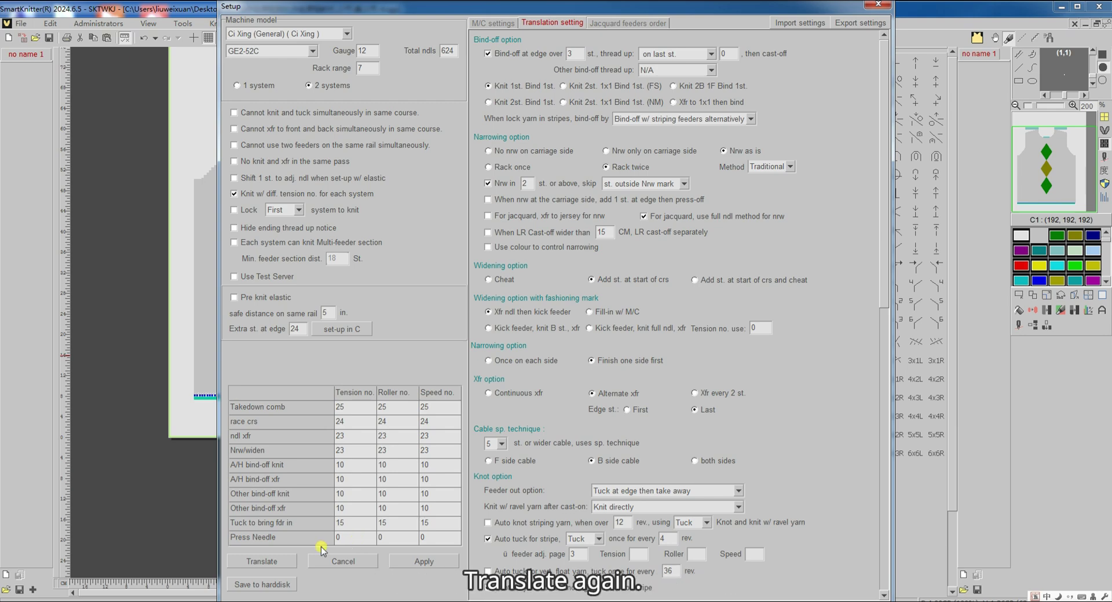
click(274, 561)
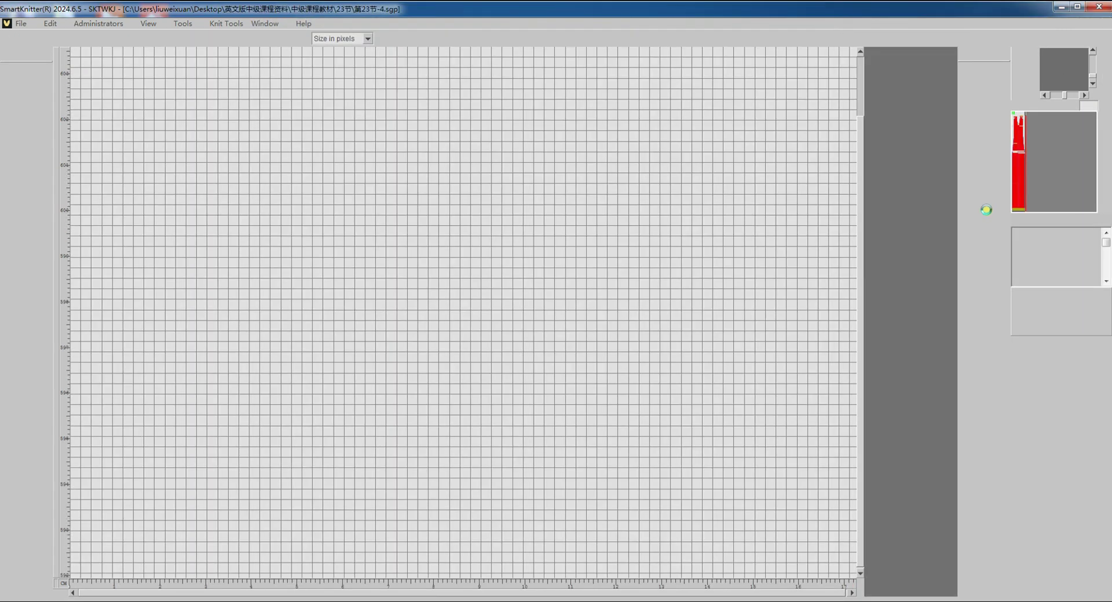
- Check the tension, roller and speed numbers on the feeder tuck courses of the retranslated diamond panel
click(1016, 189)
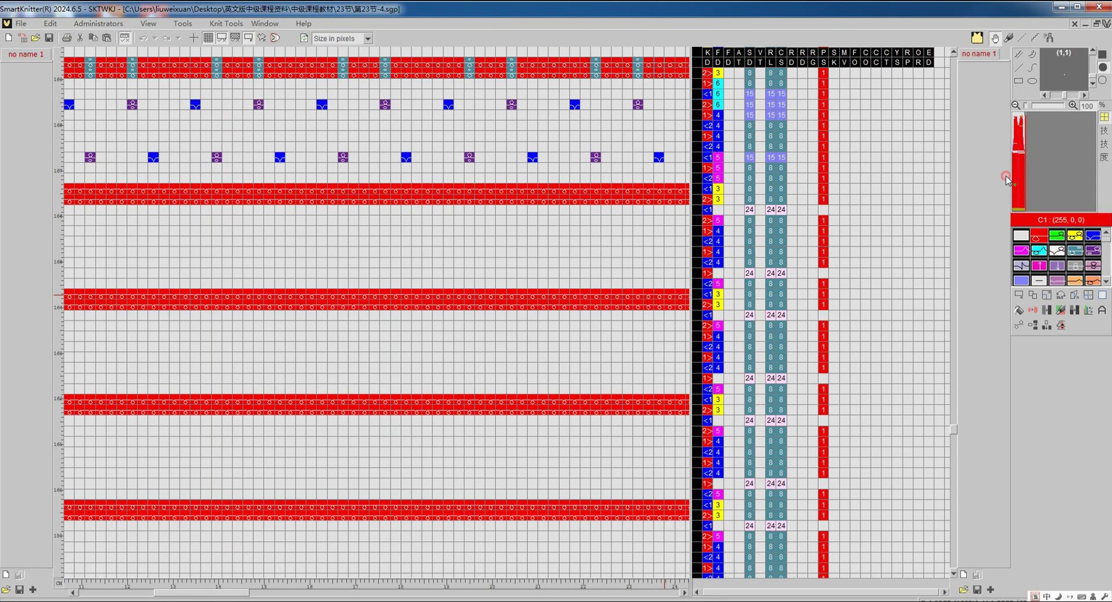
scroll(521, 307, up, 4)
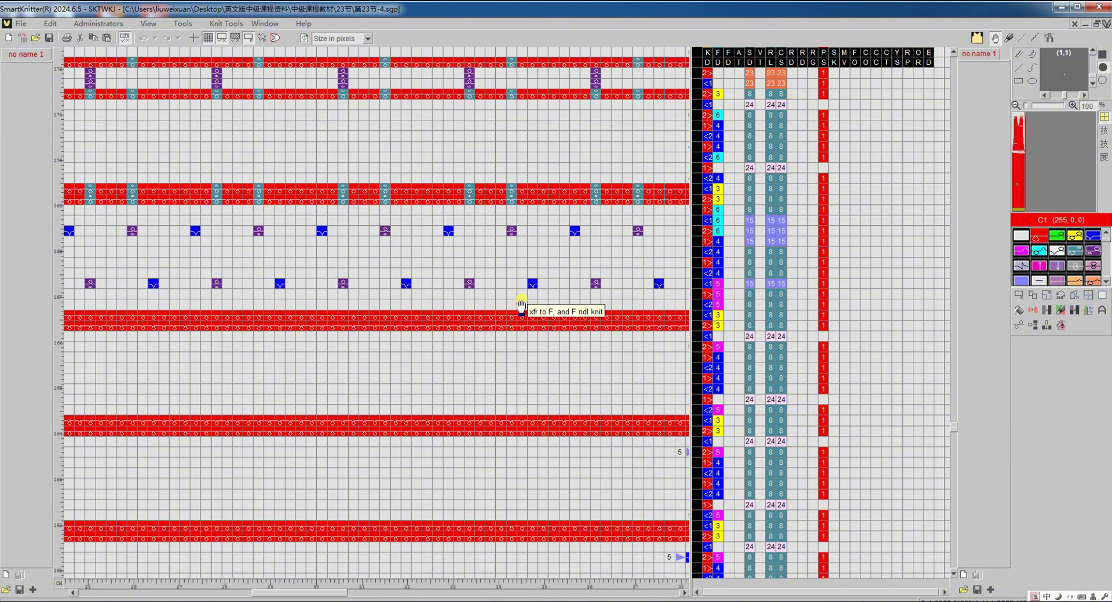
scroll(521, 305, right, 5)
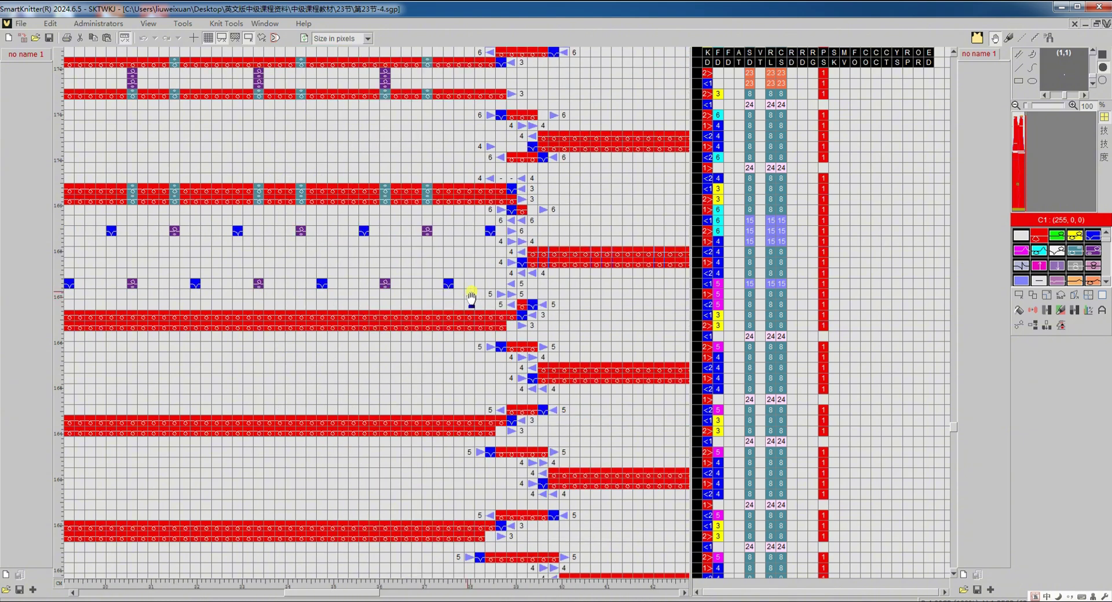
scroll(461, 299, up, 3)
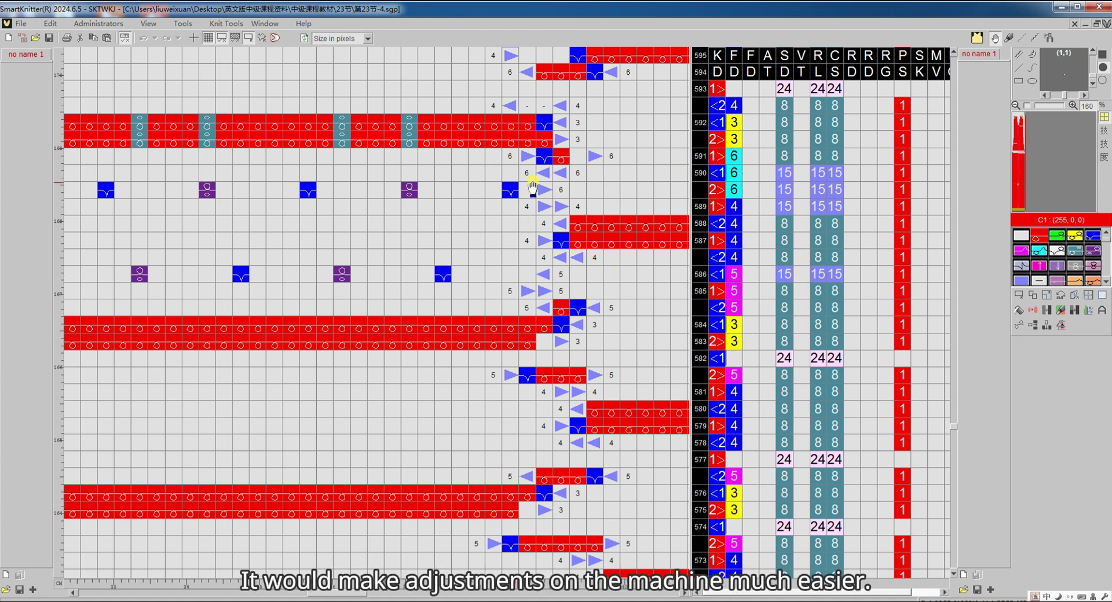
scroll(483, 190, down, 2)
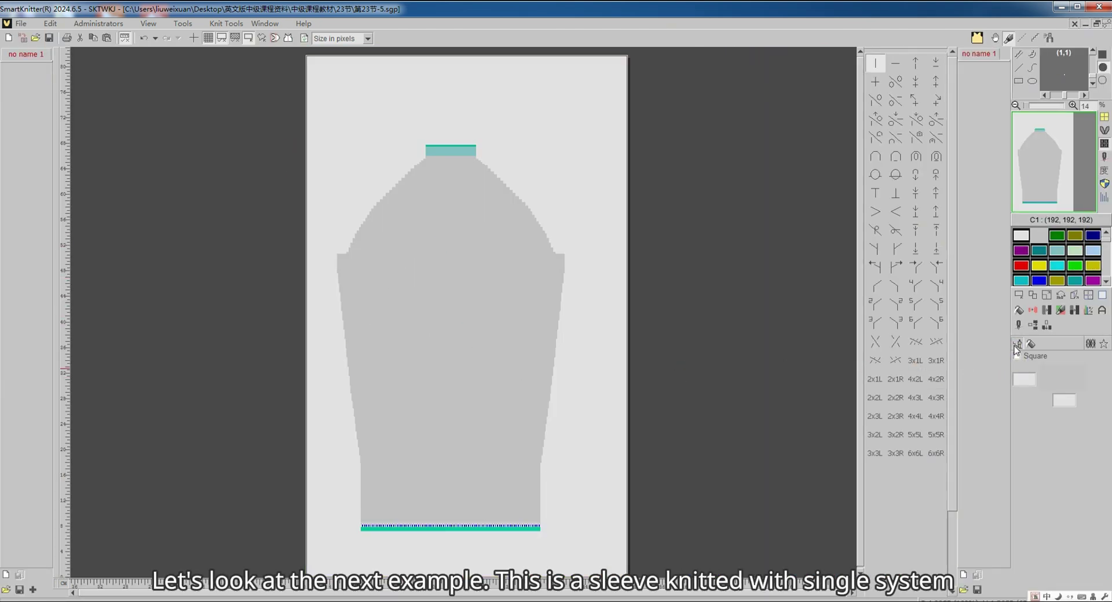
- Turn on Knit panel repeatedly in the translation settings and translate the sleeve panel to knitting machine code
click(1019, 327)
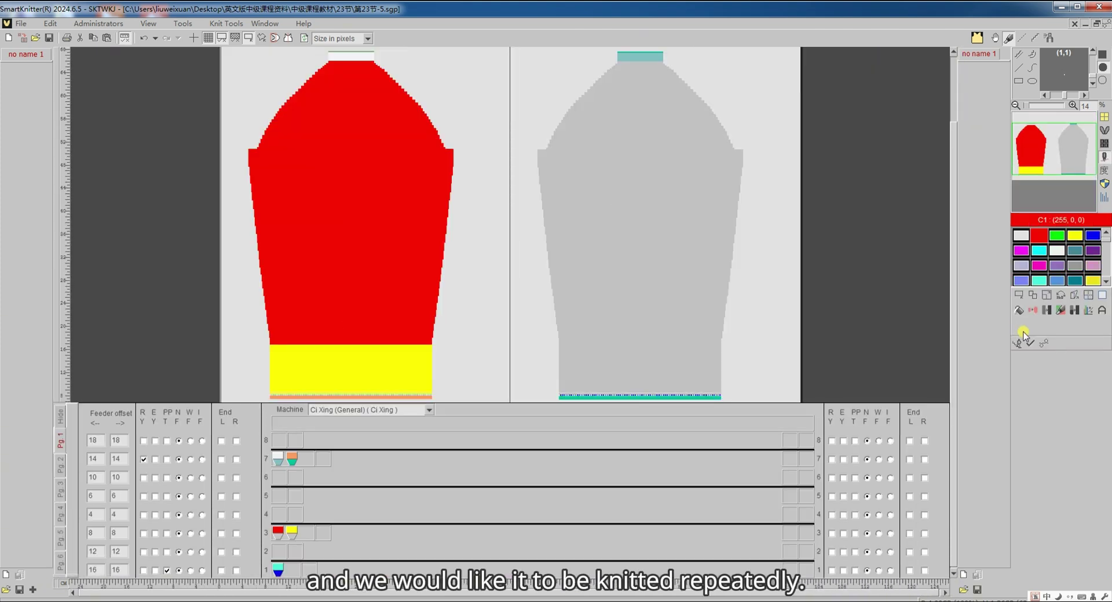
click(1042, 345)
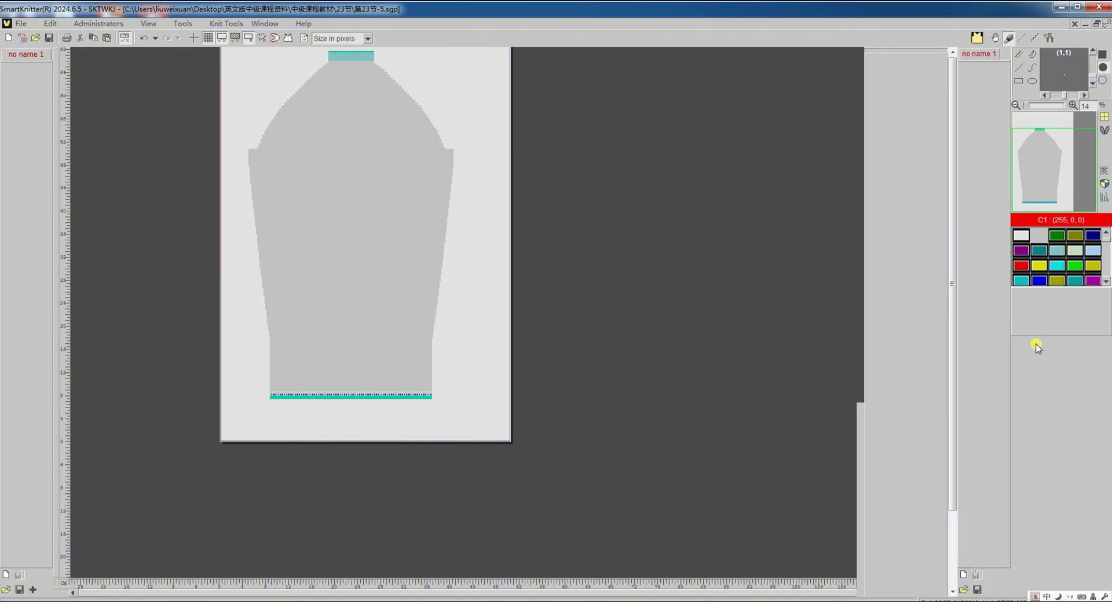
scroll(904, 436, down, 3)
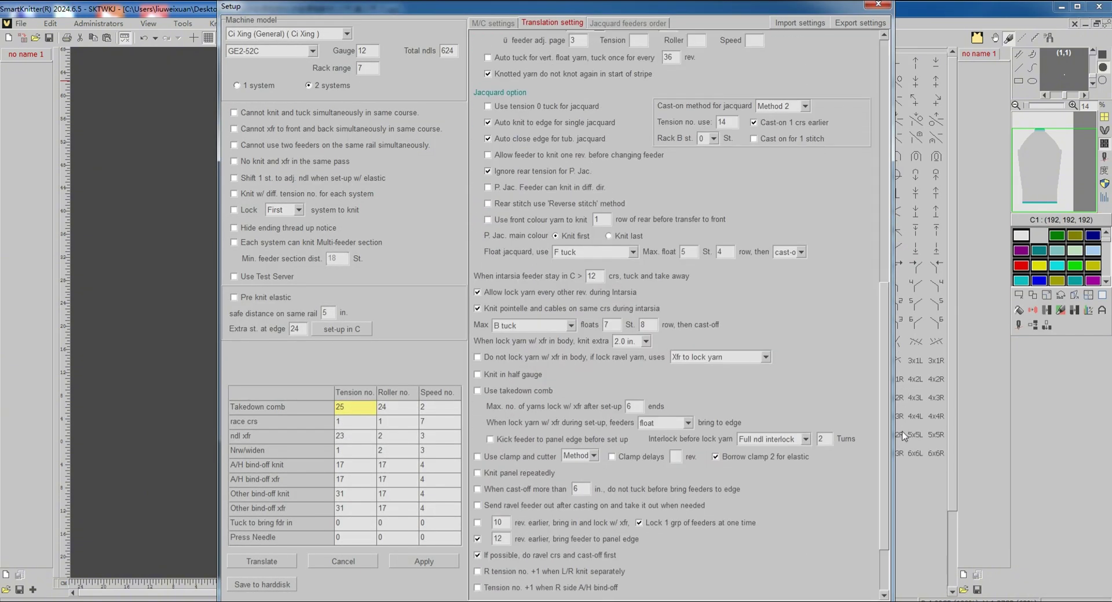
scroll(904, 435, down, 3)
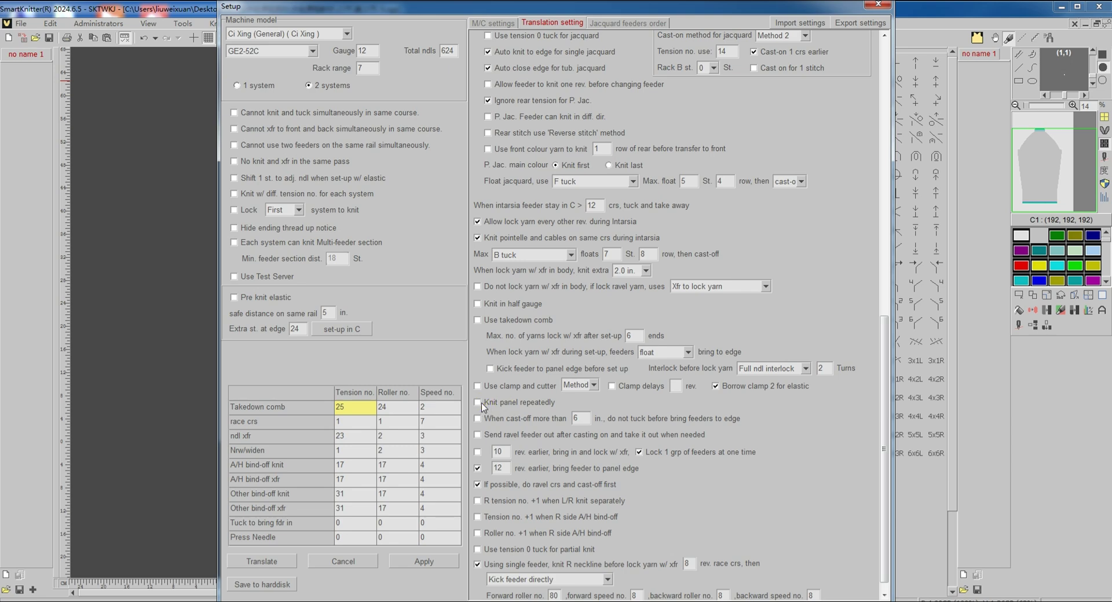
click(498, 403)
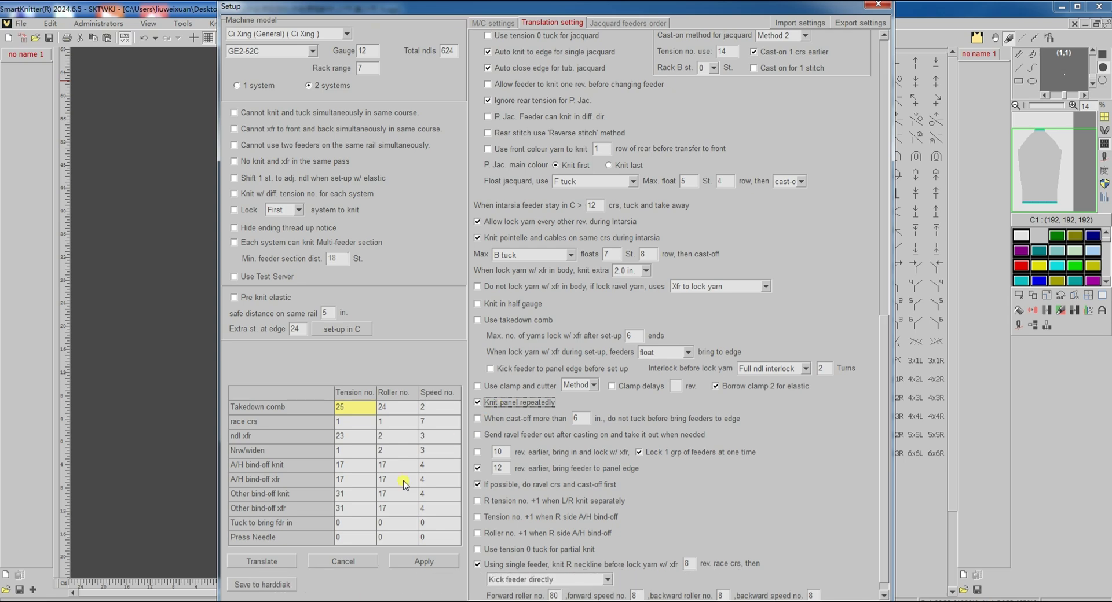
click(258, 560)
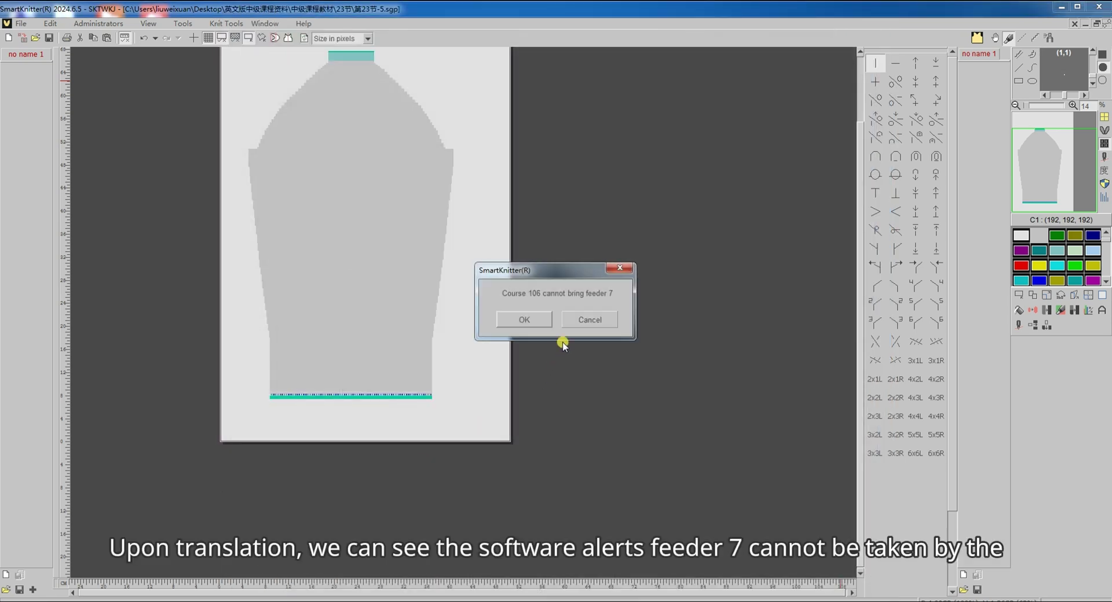
click(590, 321)
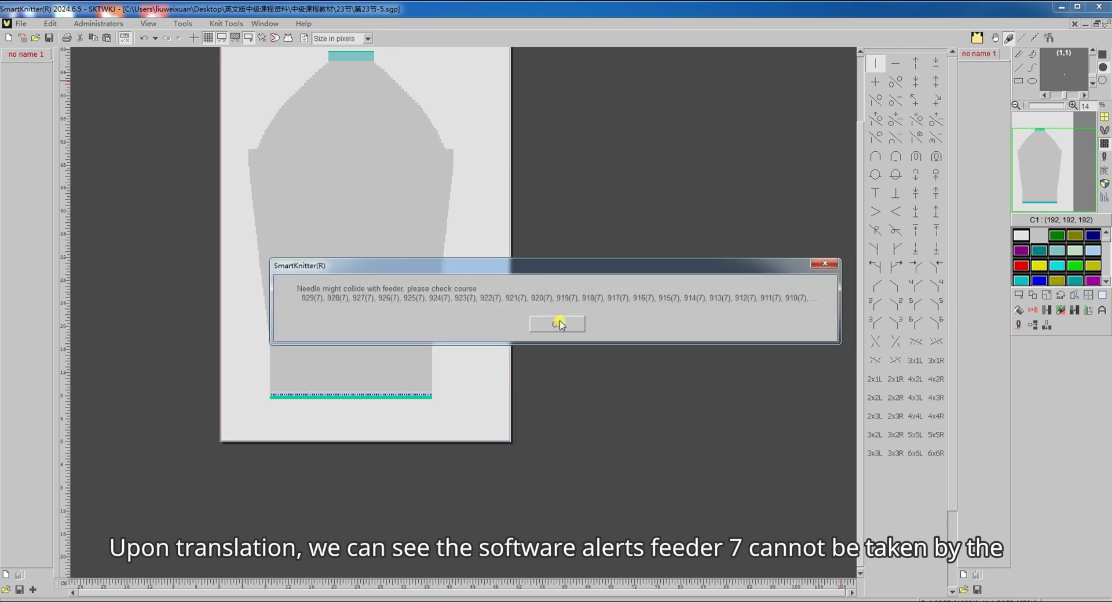
click(559, 324)
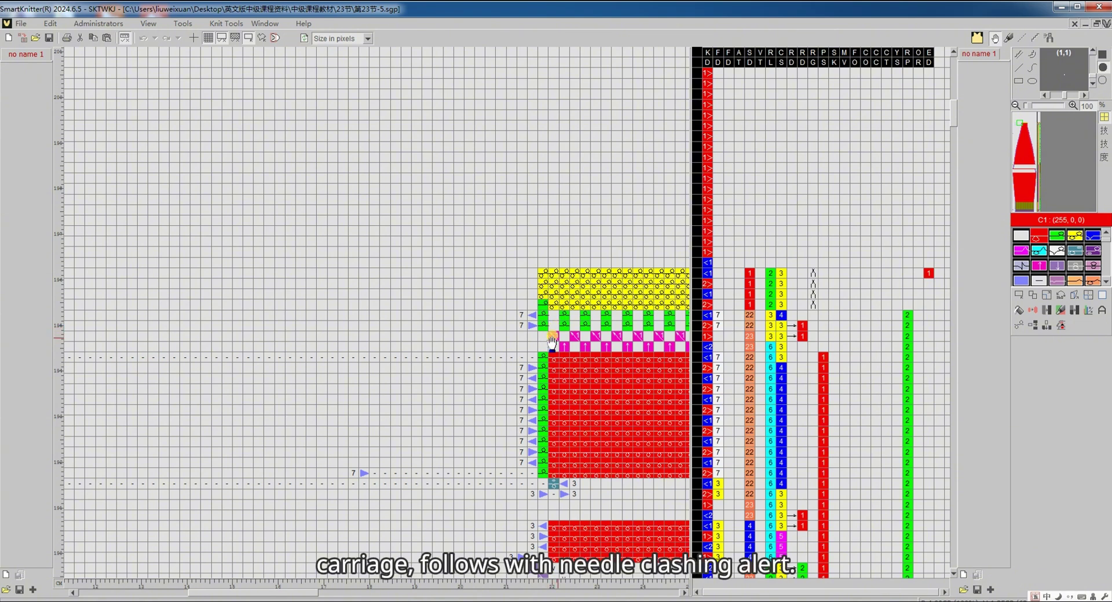
- Examine the feeder 7 courses and the ending cast-off rows in the translated sleeve, and return to the sleeve pattern
scroll(552, 342, down, 4)
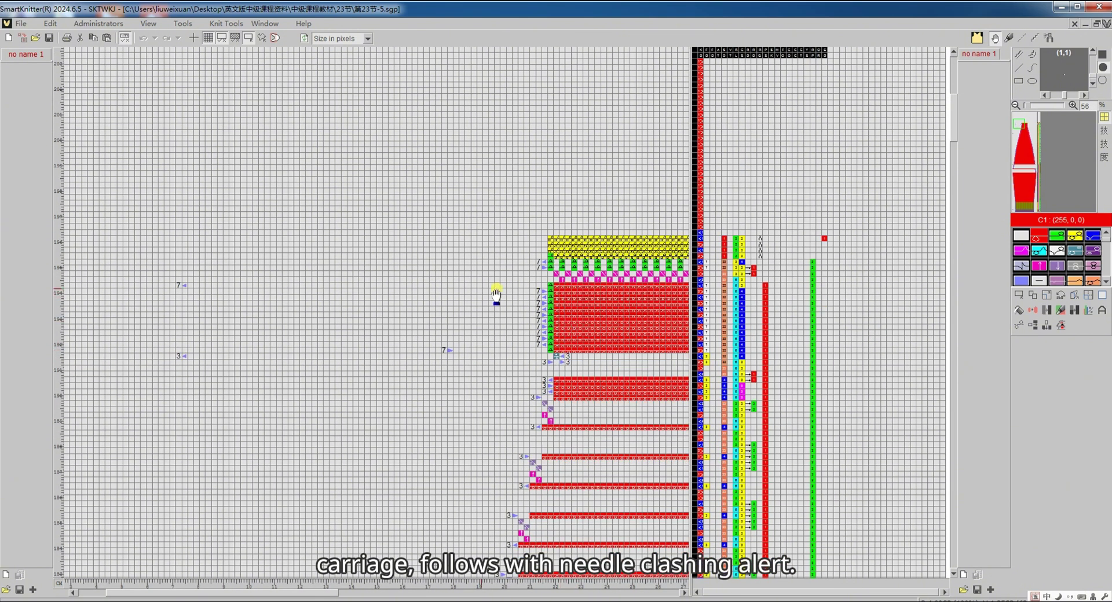
scroll(180, 297, down, 2)
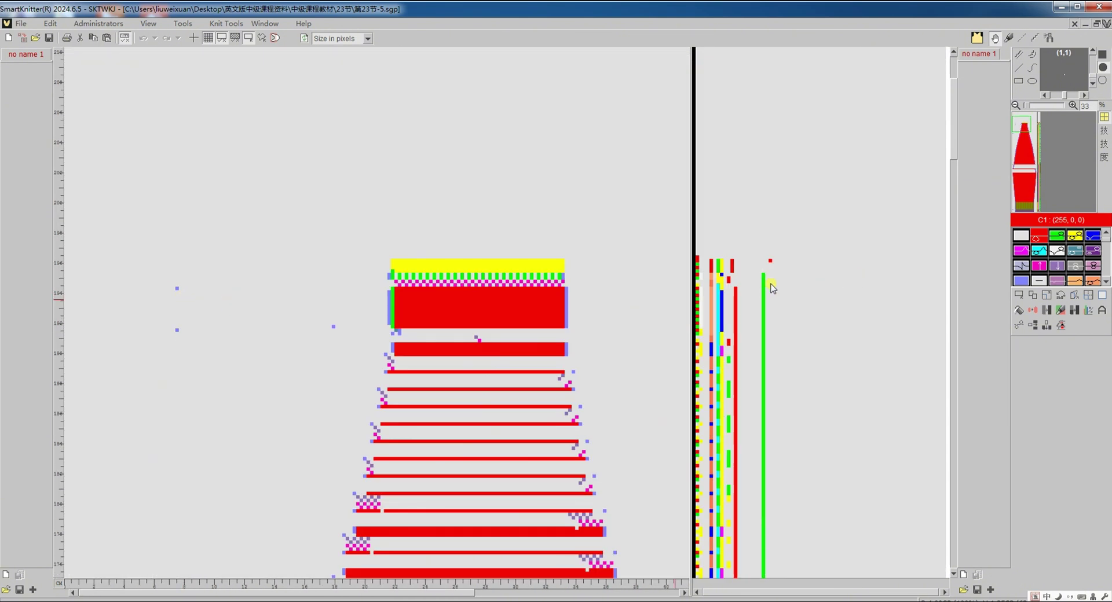
scroll(220, 312, down, 4)
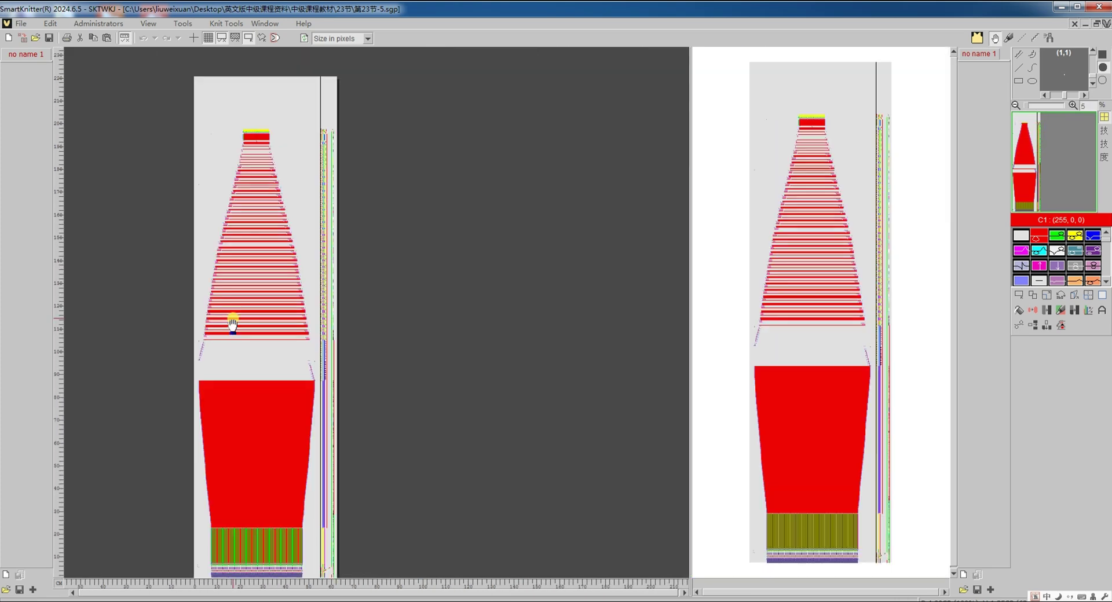
scroll(280, 215, up, 8)
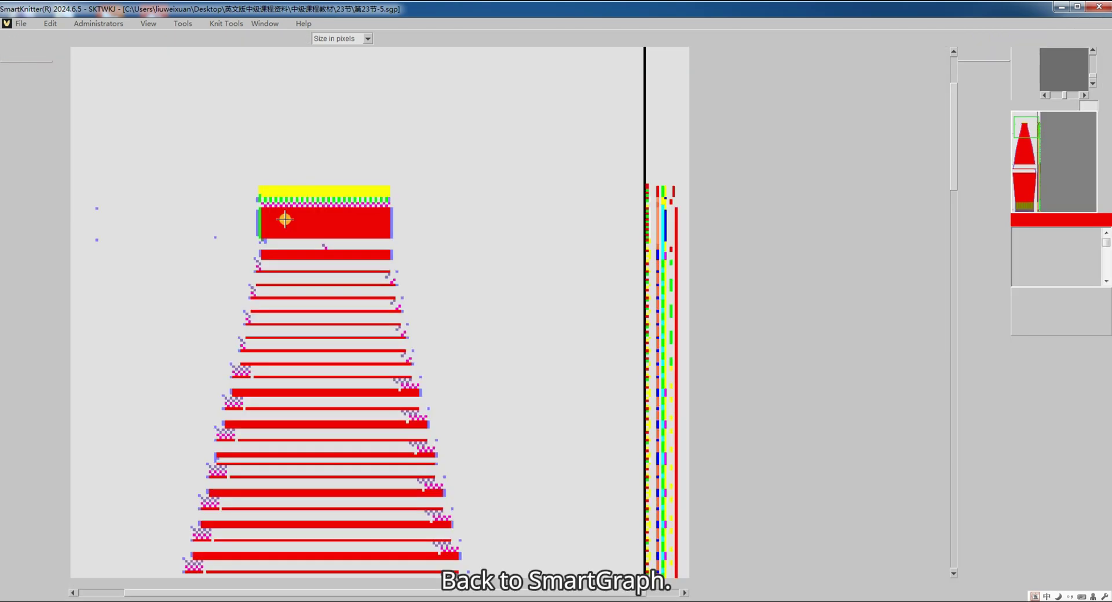
scroll(284, 218, down, 2)
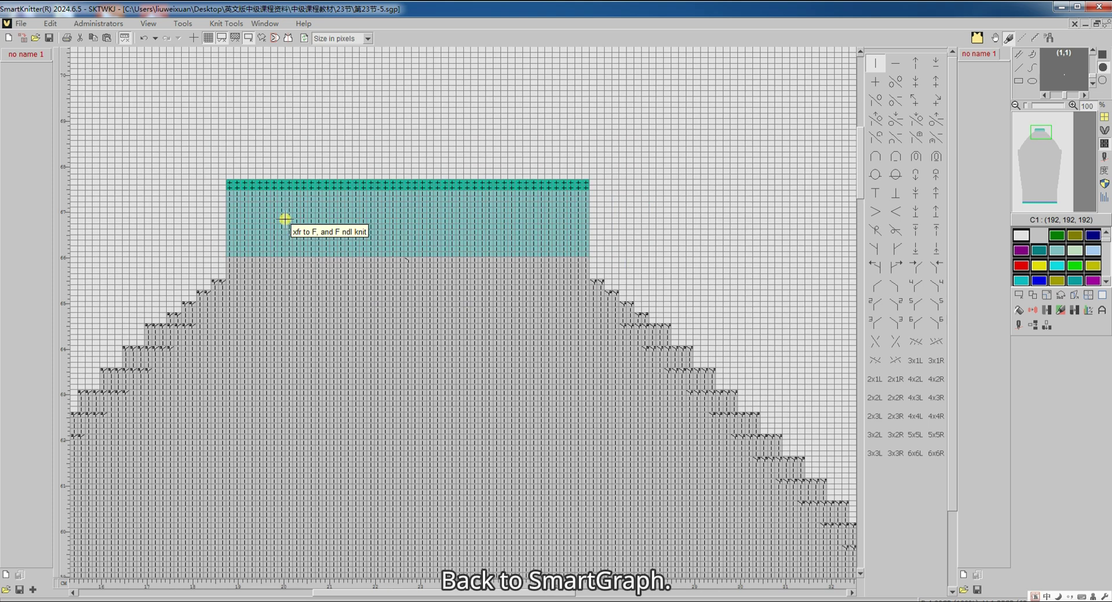
- Check the takedown comb and cast-on width matching options in the sleeve's cast-on method, leaving the settings as they are
click(237, 27)
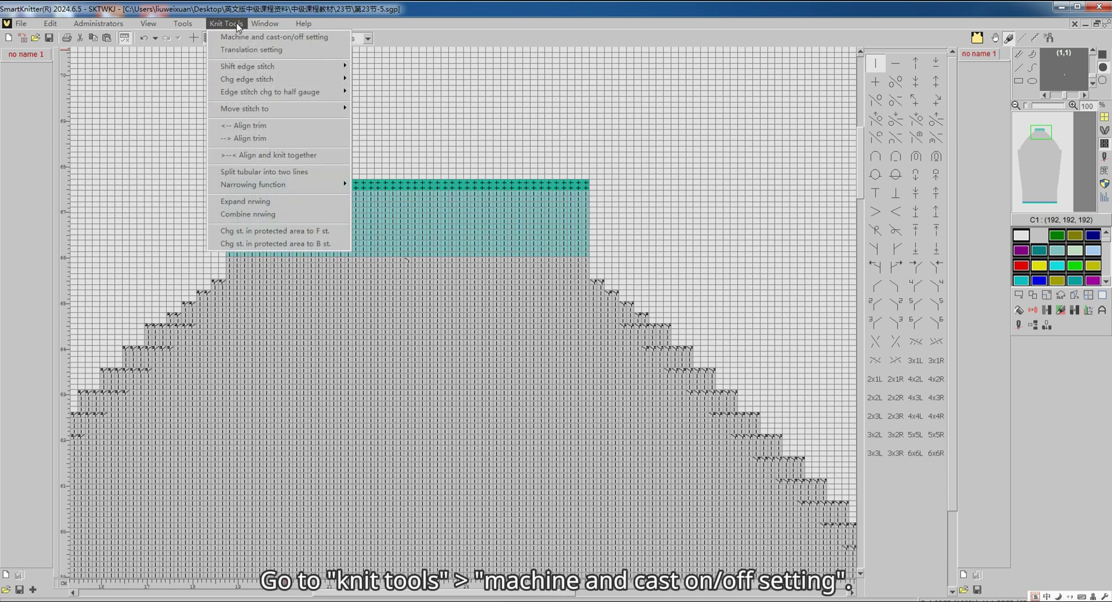
click(252, 38)
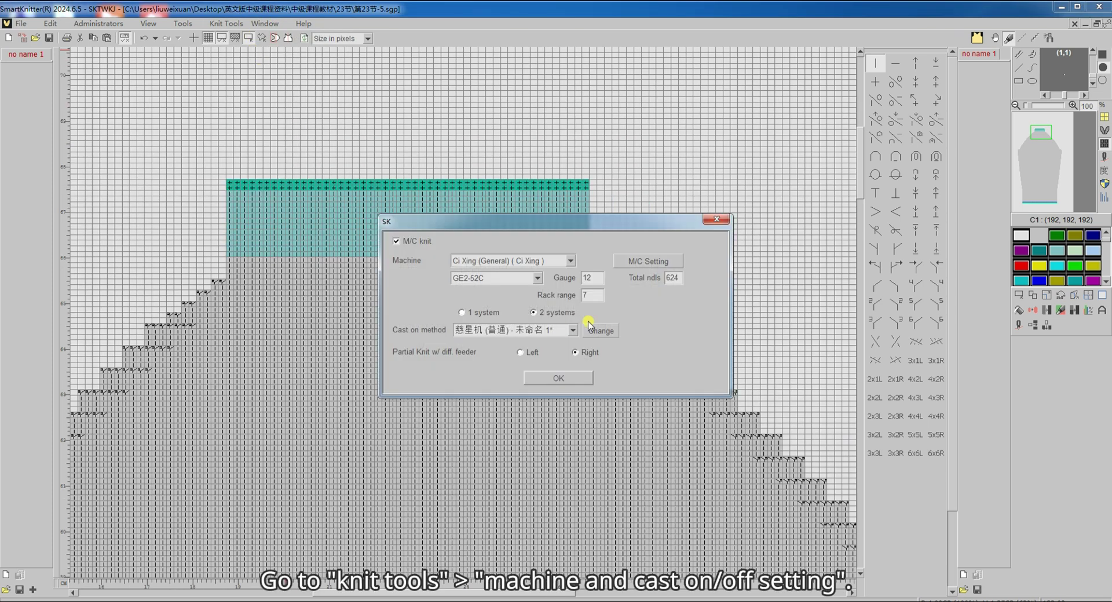
click(600, 330)
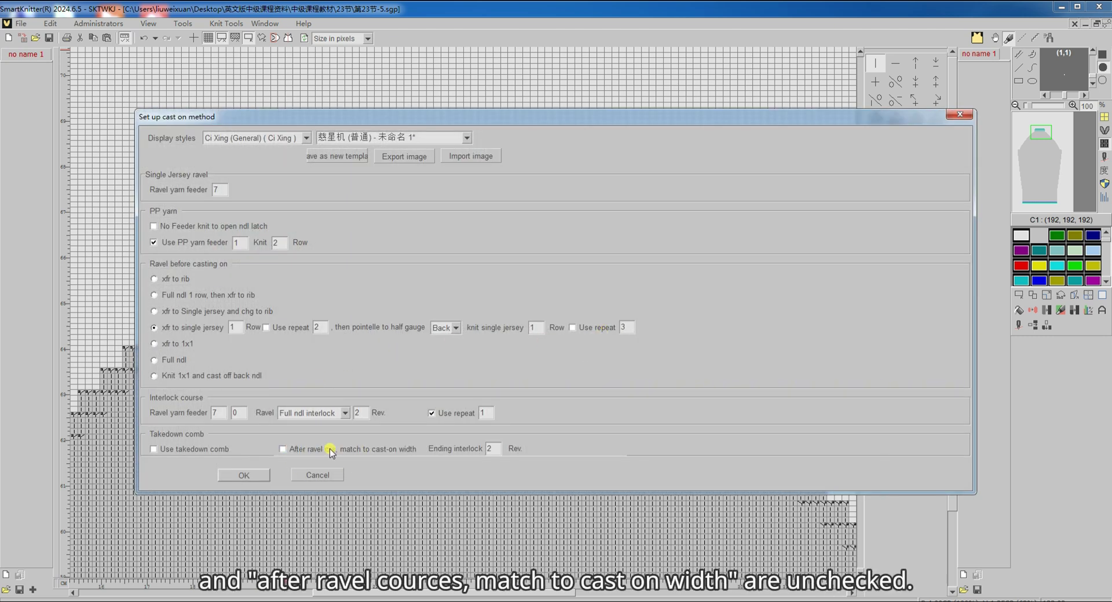
click(317, 476)
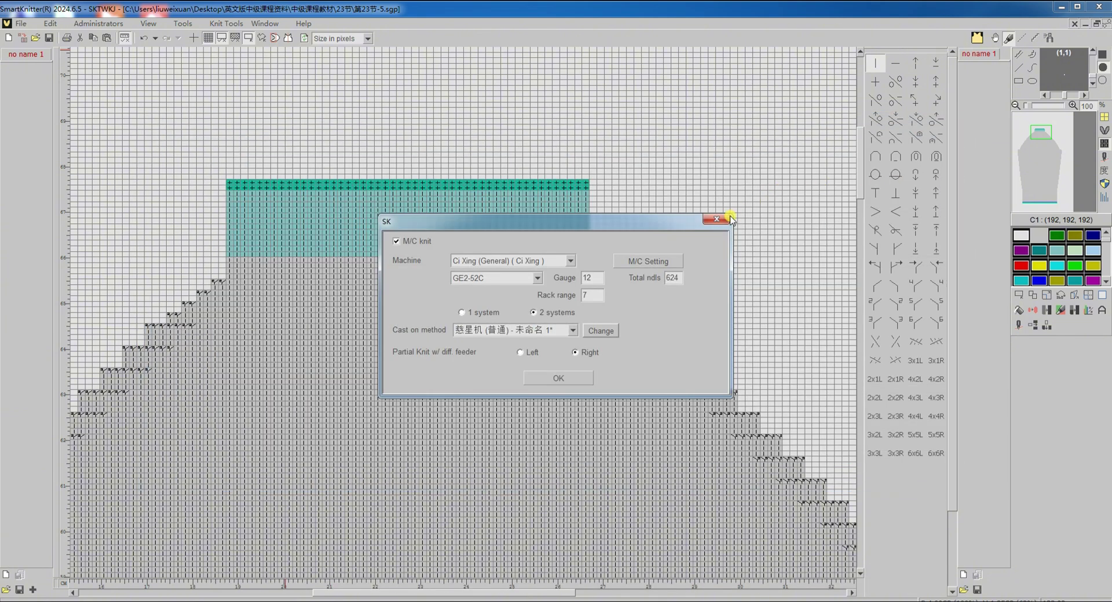
click(731, 218)
- Switch to the SmartKnitter knit specification and export the sleeve's knit structure to the desktop as a SmartGraph file named -1SL
click(976, 38)
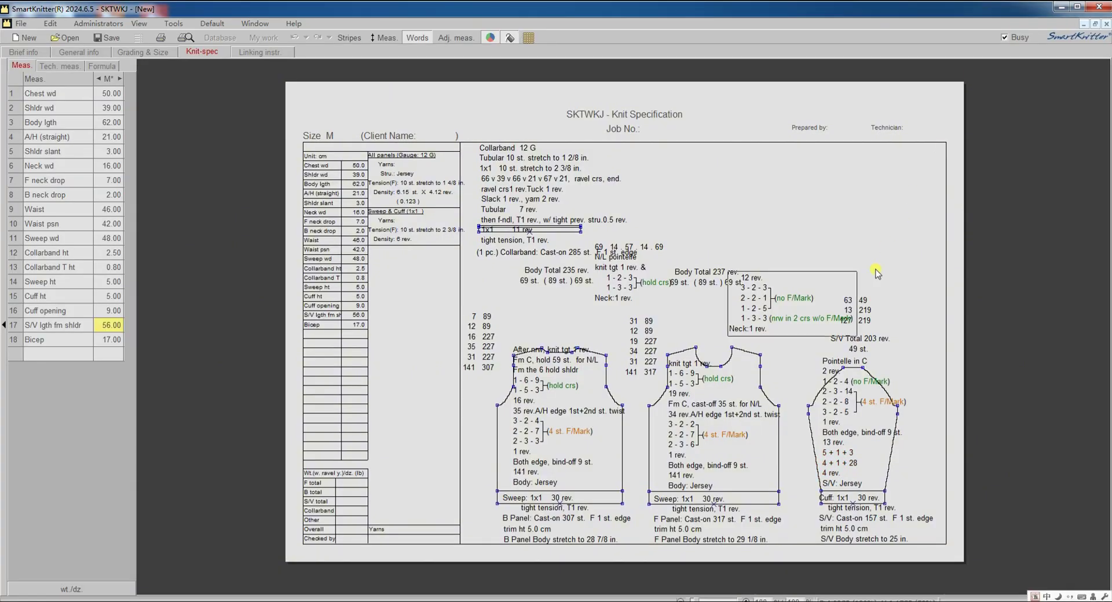
right_click(813, 445)
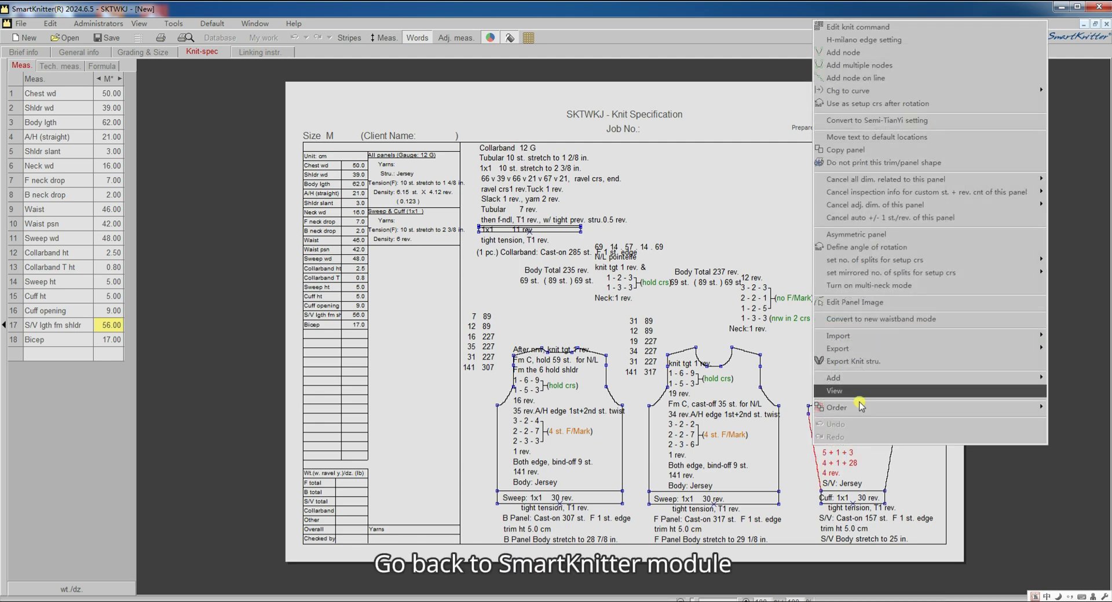
click(854, 361)
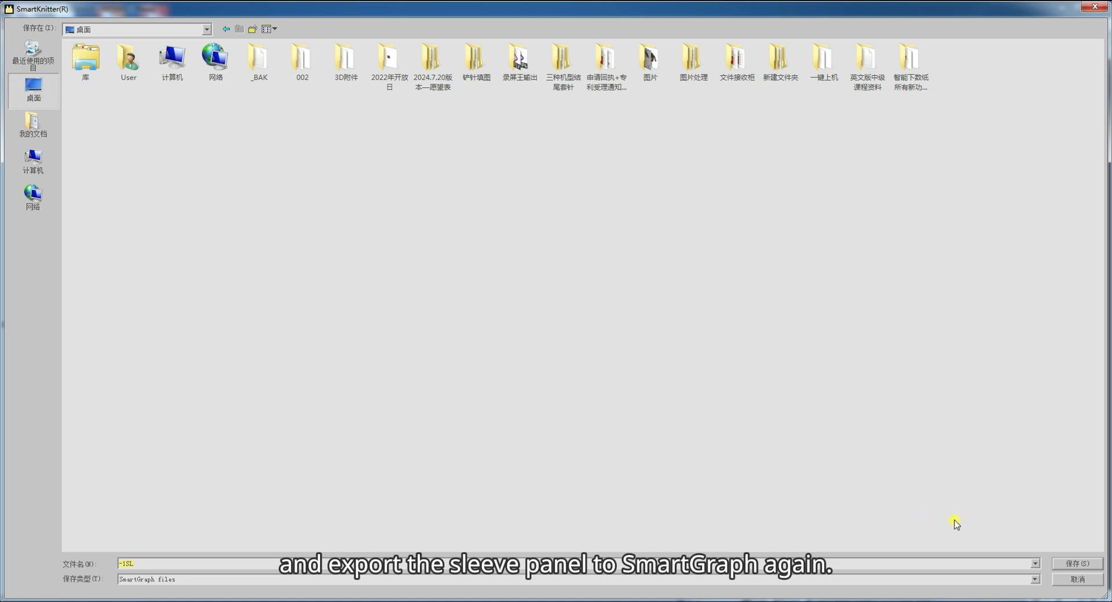
click(1077, 563)
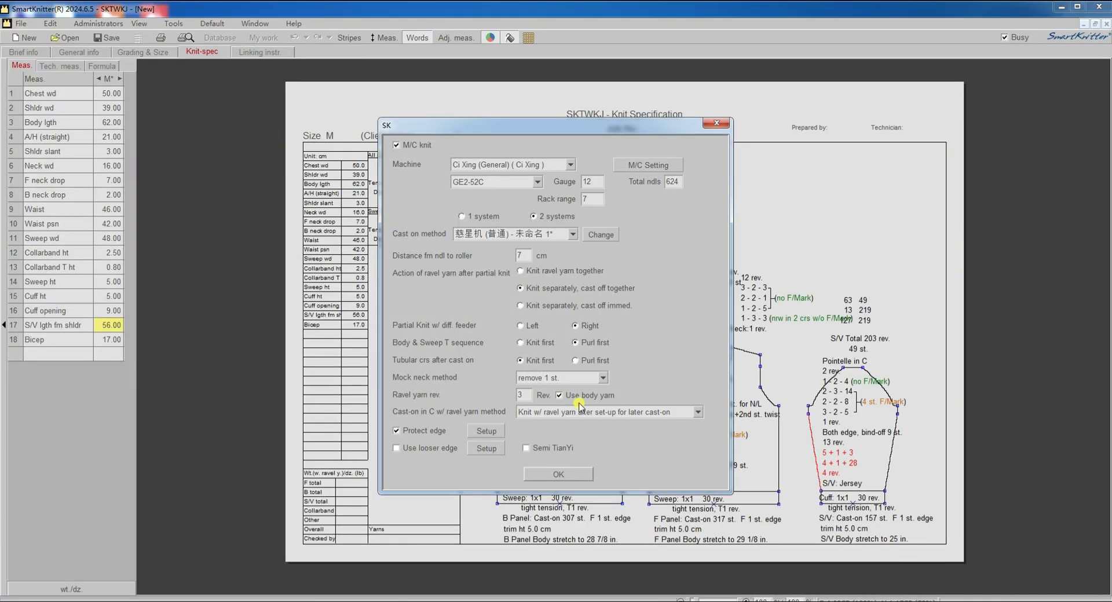
- Enable After ravel crs, match to cast-on width in the cast-on method and complete the sleeve export
click(600, 234)
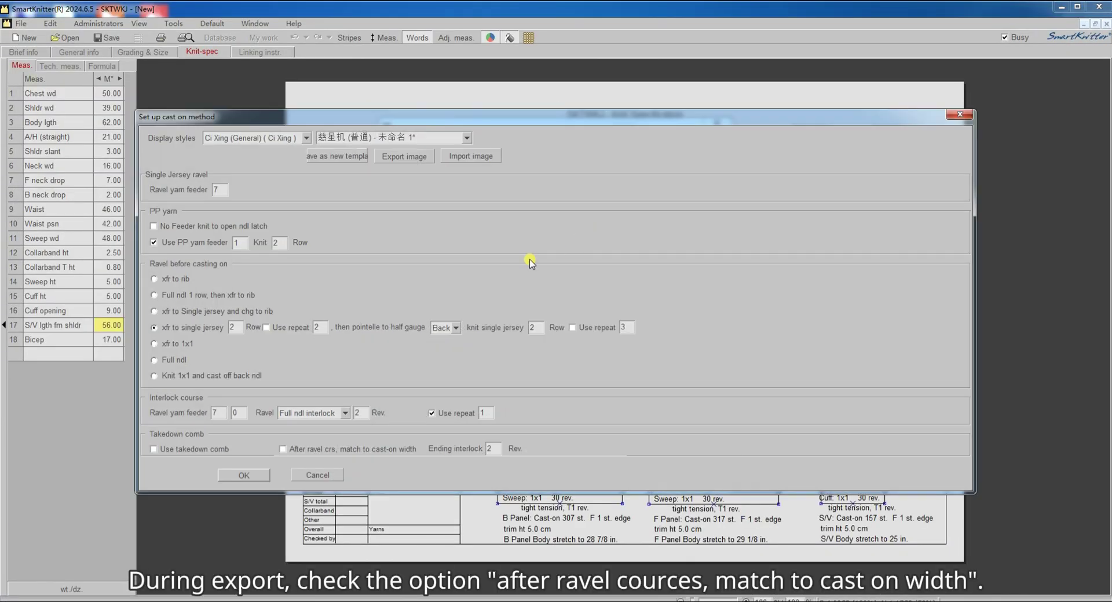
click(286, 454)
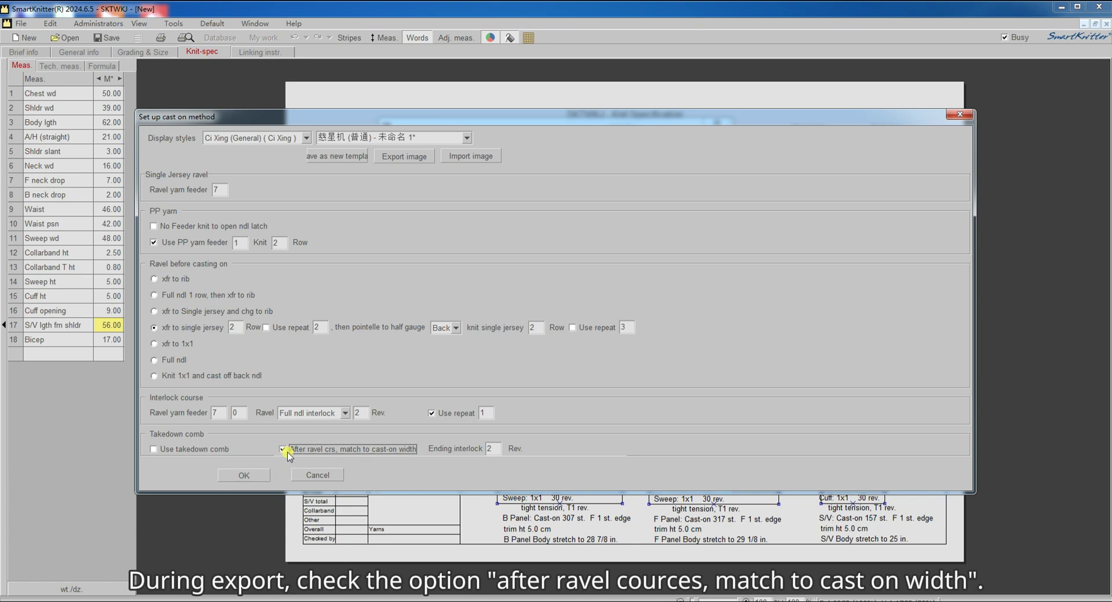
click(253, 480)
click(560, 474)
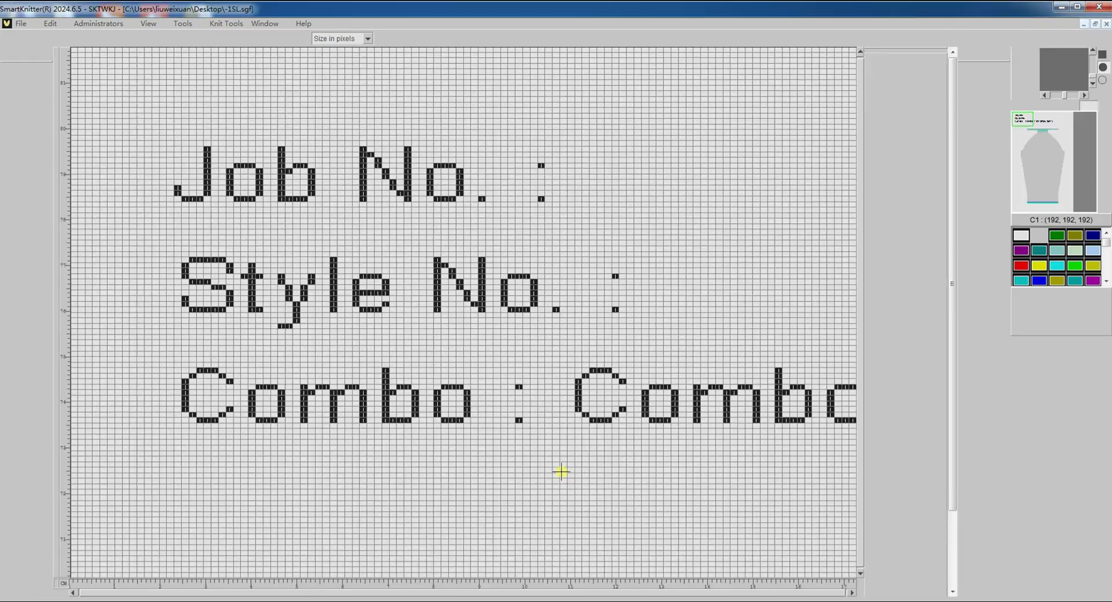
- Translate the newly exported sleeve with Hide ending thread up notice and Knit panel repeatedly both on
scroll(533, 379, down, 4)
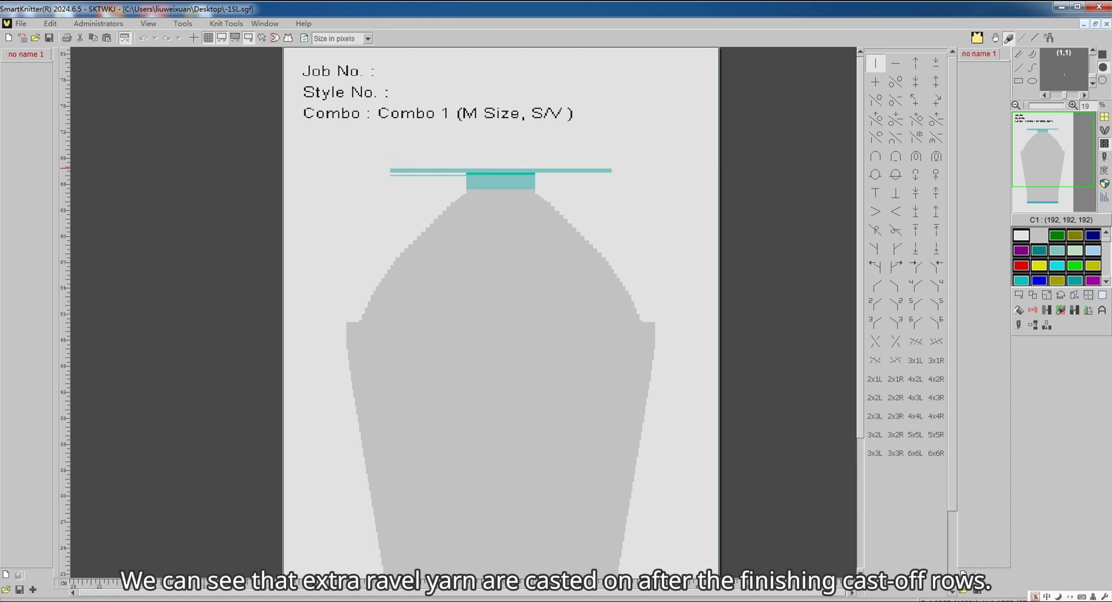
scroll(405, 170, down, 2)
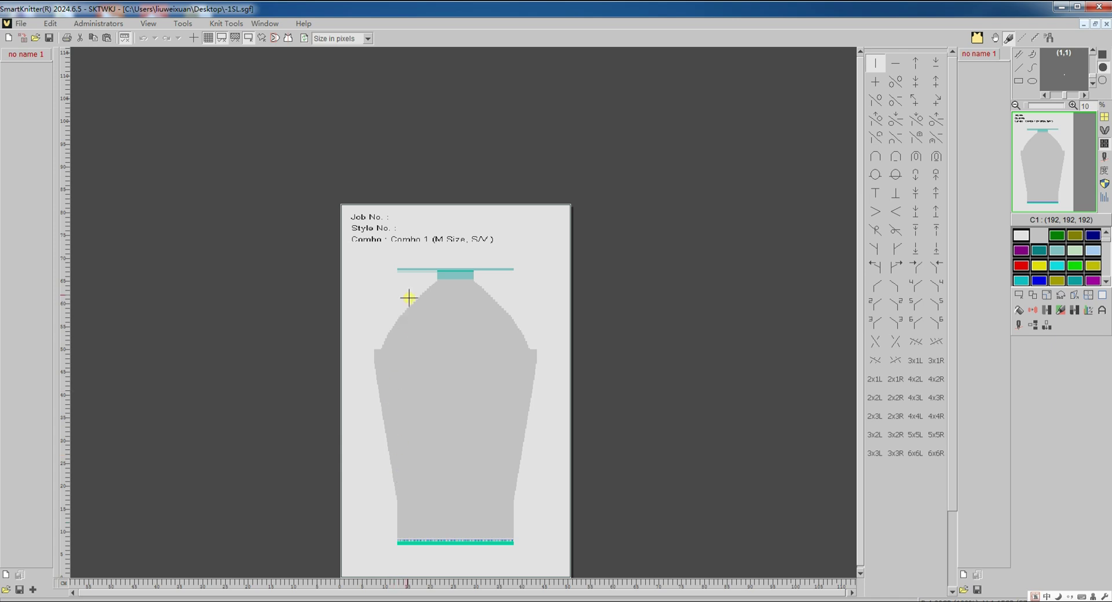
scroll(400, 281, up, 3)
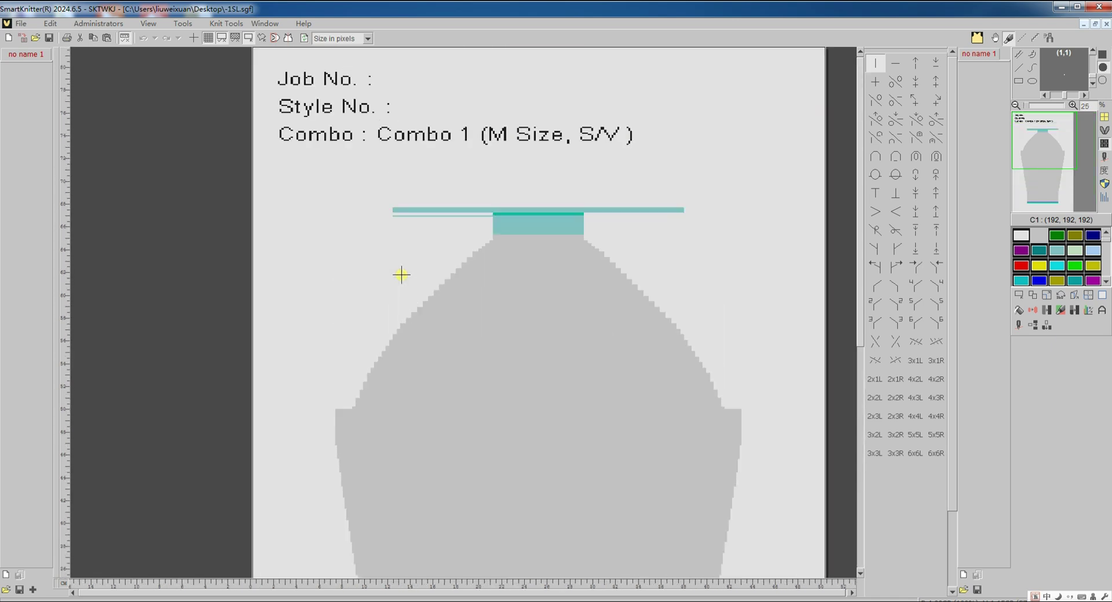
click(1016, 326)
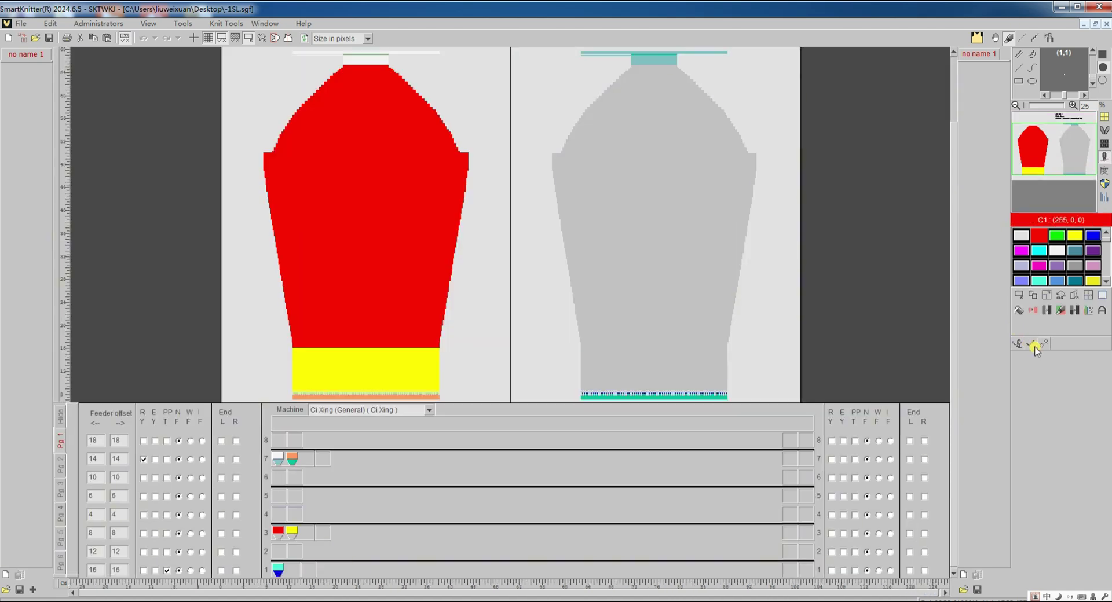
click(1043, 346)
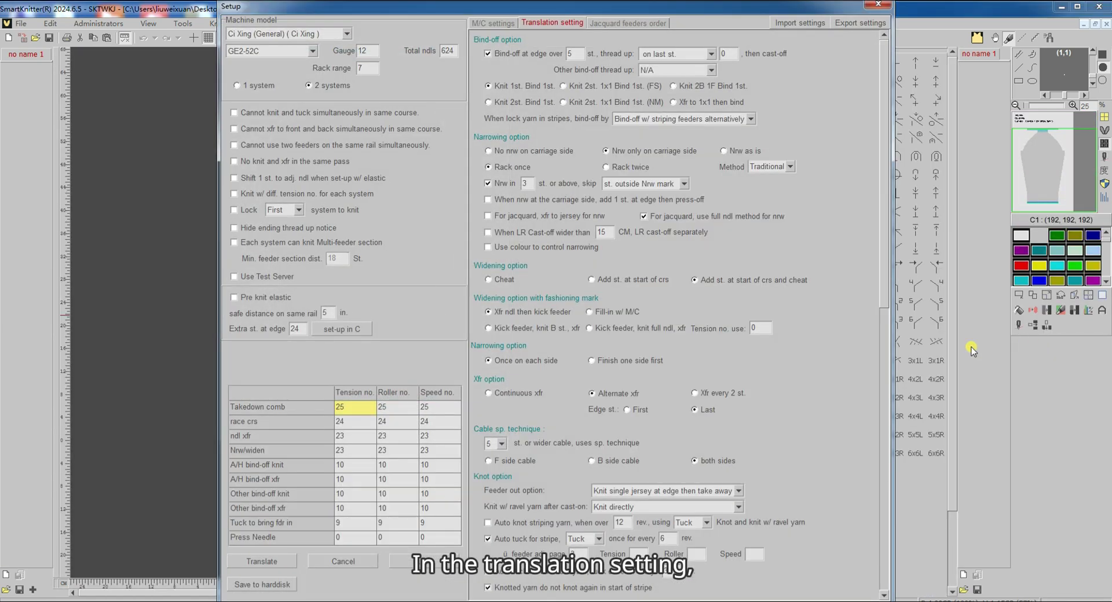
click(235, 229)
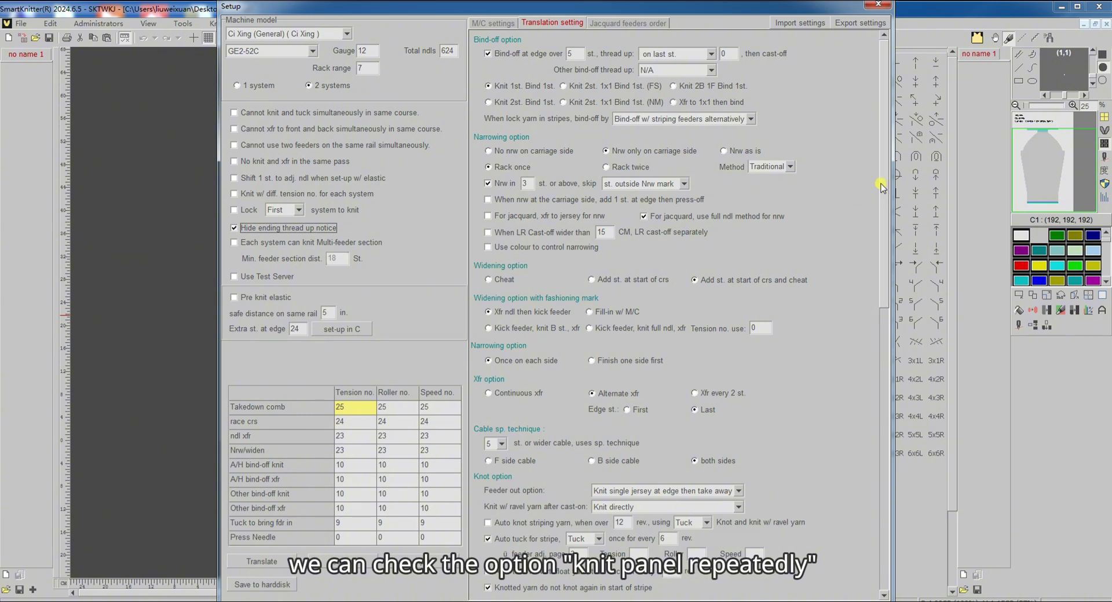
drag(884, 188, 884, 469)
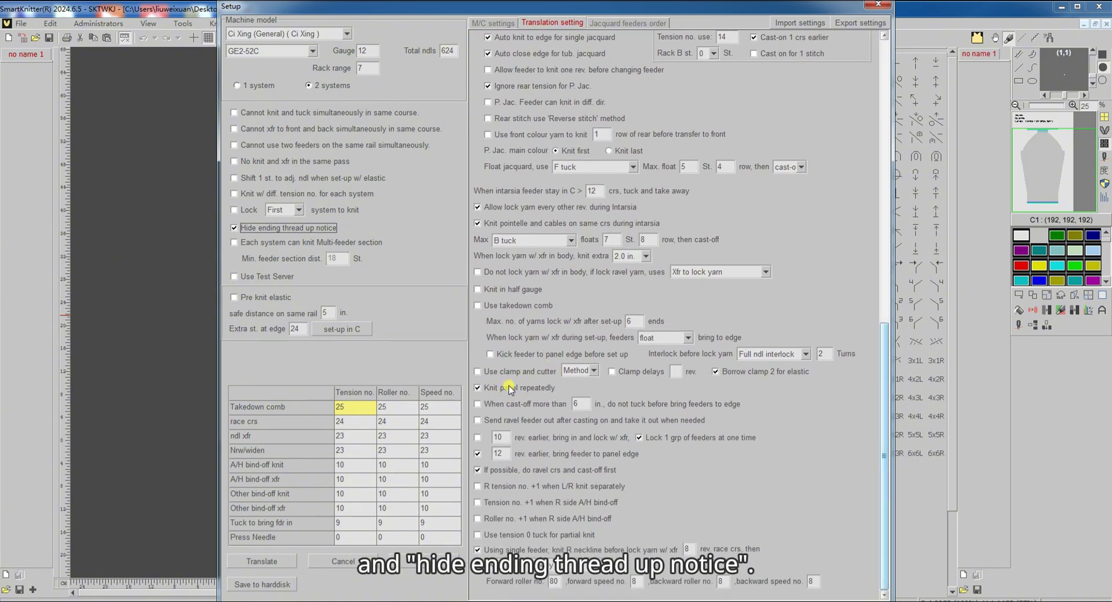
click(287, 562)
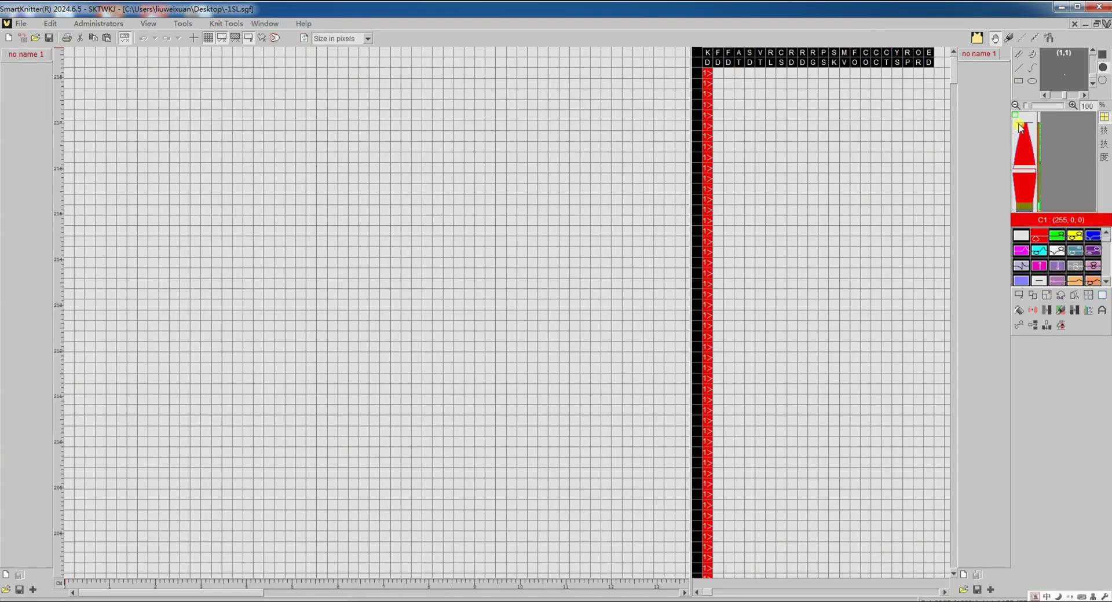
- Examine the ending ravel courses and the narrowing courses below them in the translated -1SL sleeve
click(1020, 129)
scroll(270, 282, down, 3)
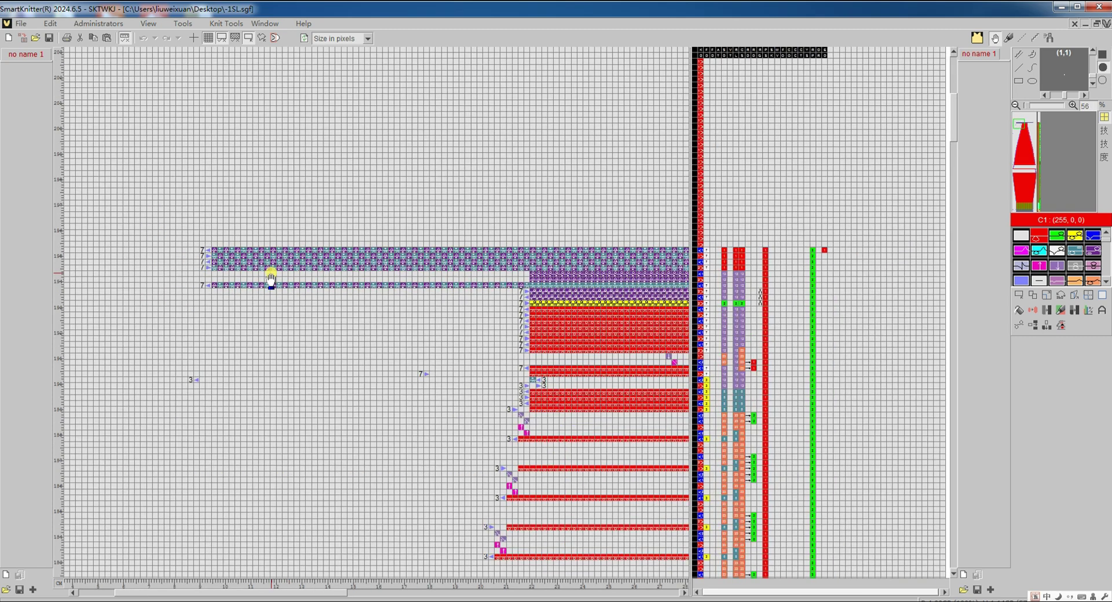
scroll(270, 283, down, 2)
scroll(236, 280, down, 5)
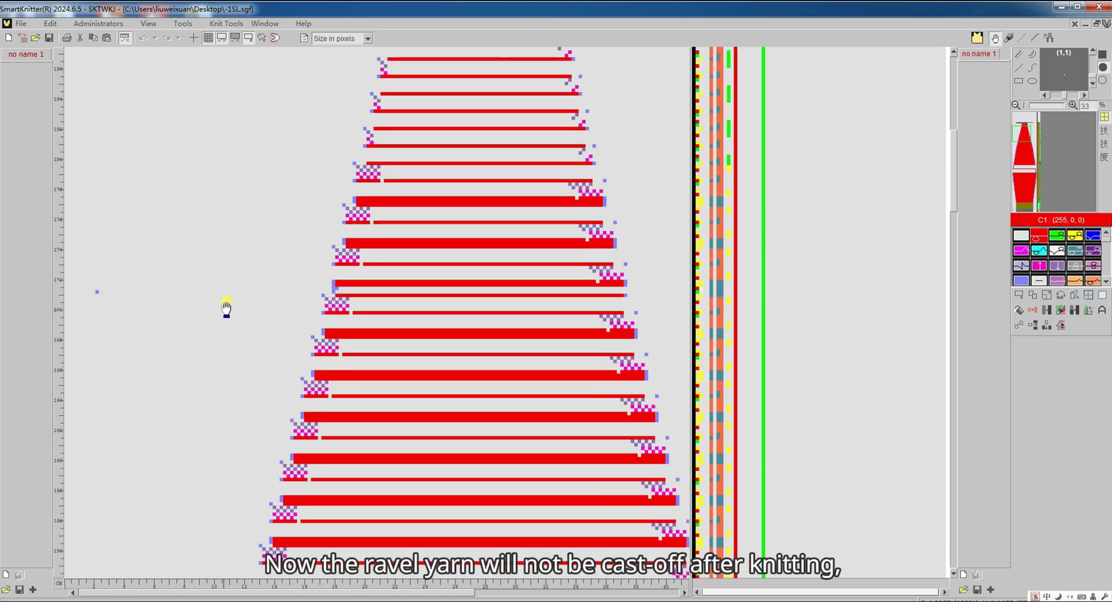
scroll(226, 307, down, 4)
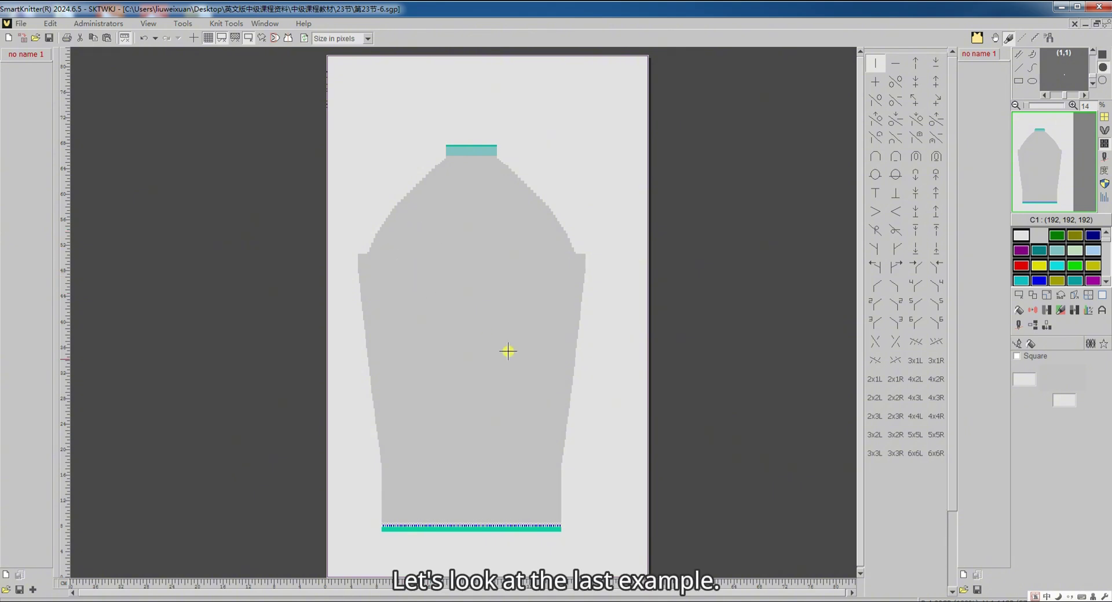
- Translate the sleeve in the last example file and inspect the ravel yarn feeder's path at the cast-on and ending courses
click(1016, 346)
click(1017, 327)
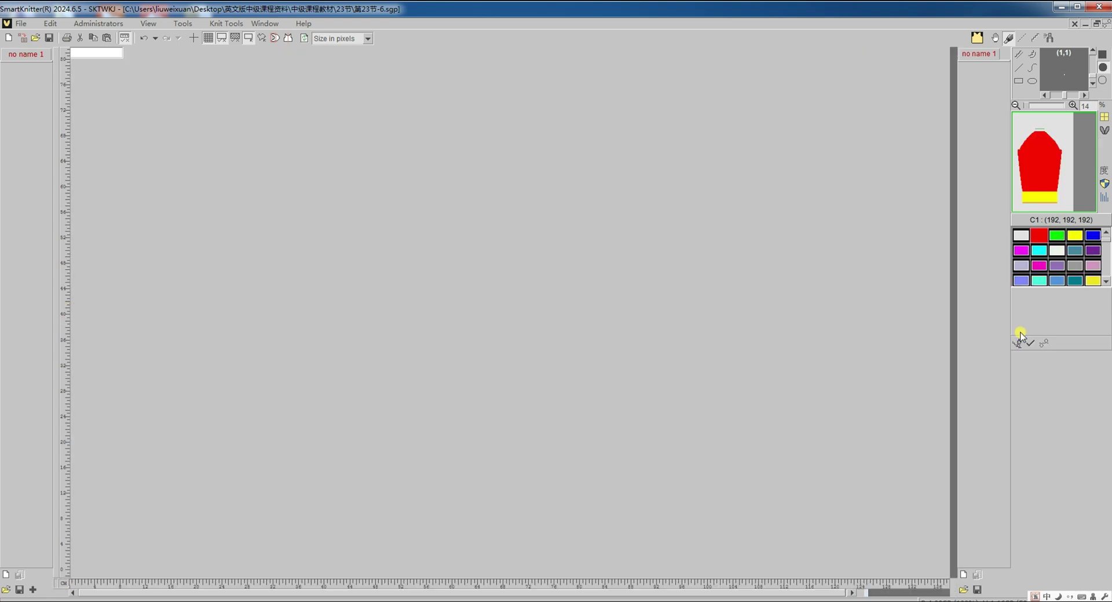
click(1040, 343)
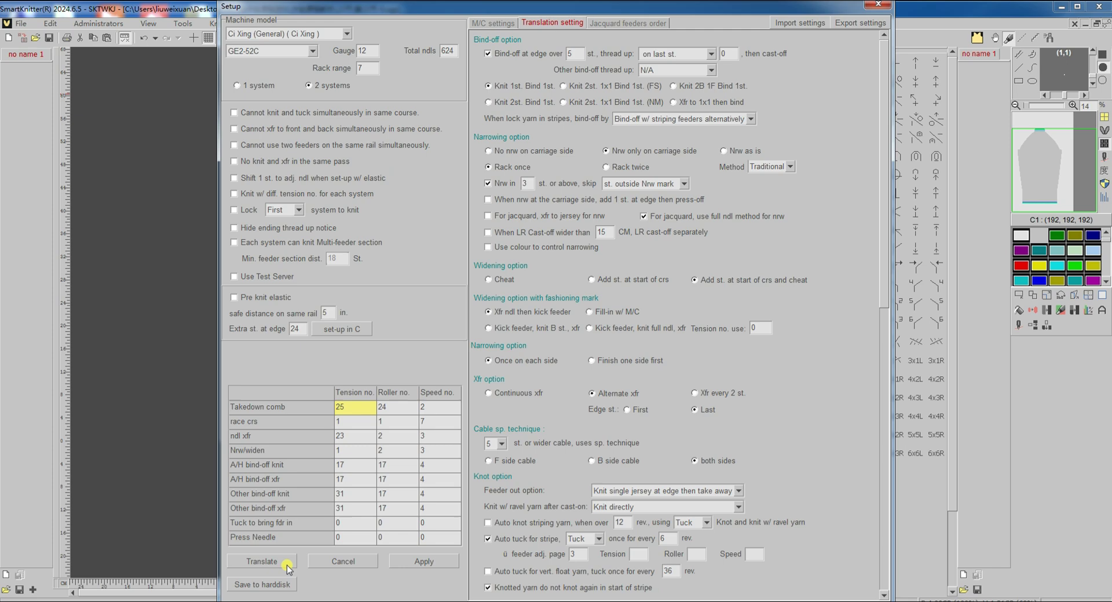
click(287, 567)
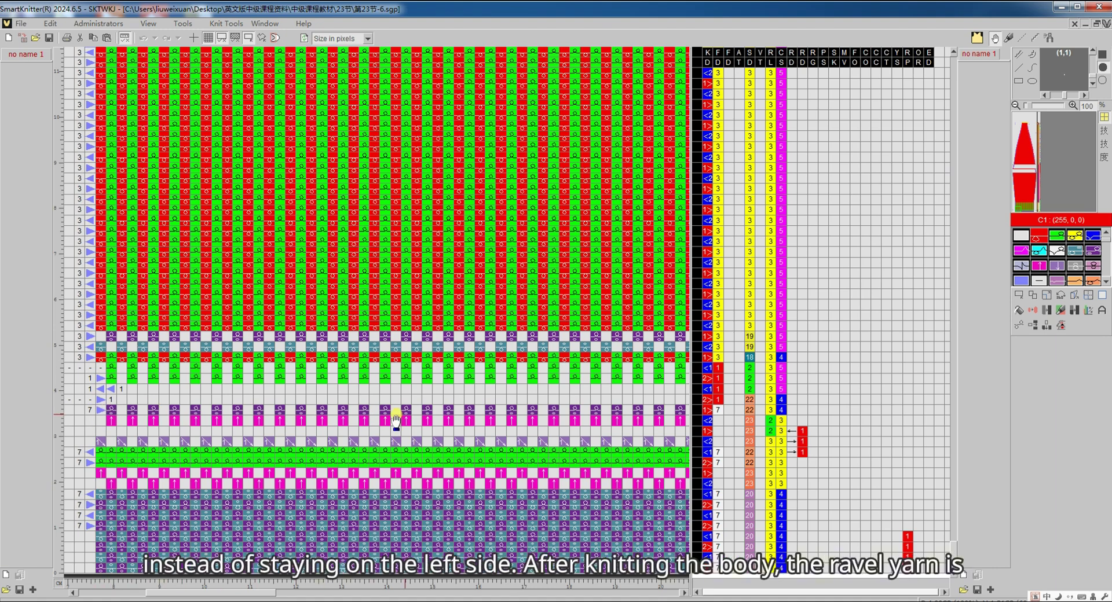
click(1030, 129)
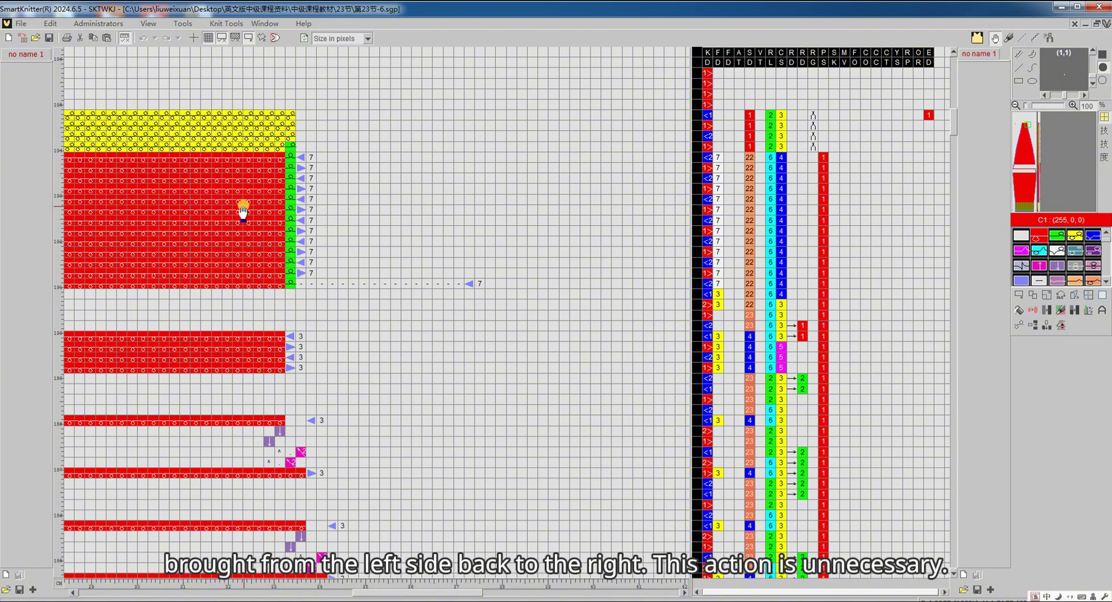
scroll(248, 238, down, 2)
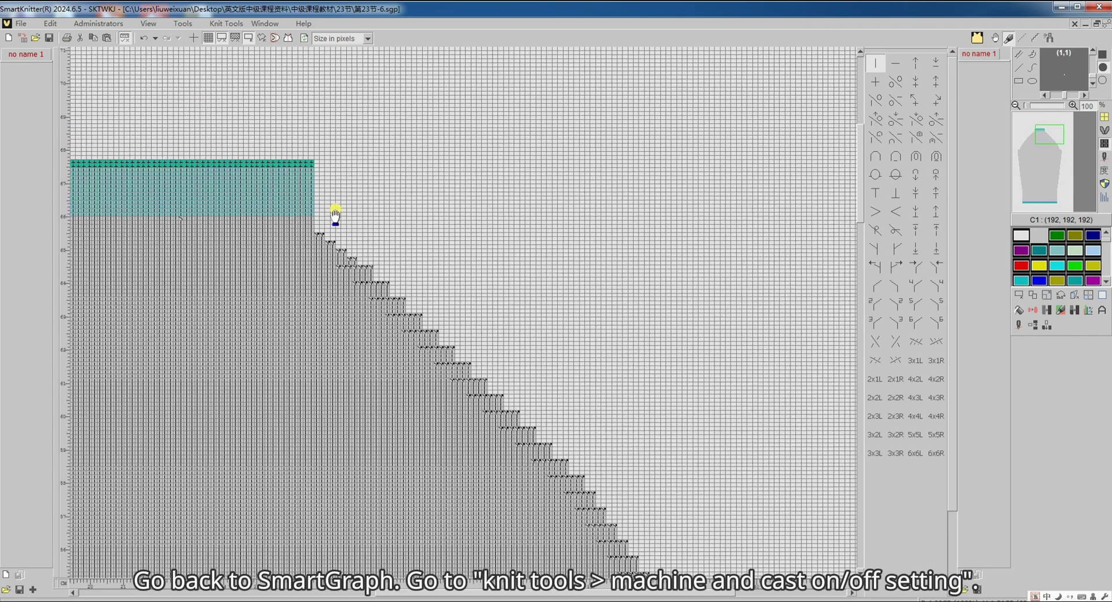
- In the sleeve's machine and cast-on/off settings, set both single jersey row counts under Ravel before casting on to 1
scroll(335, 215, down, 2)
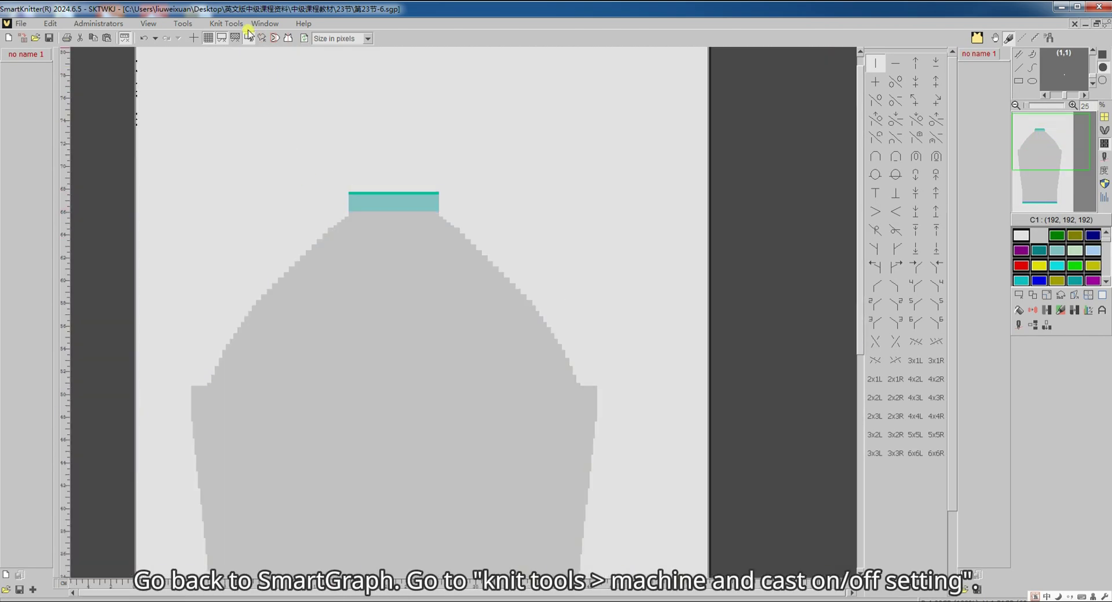
click(227, 23)
click(246, 36)
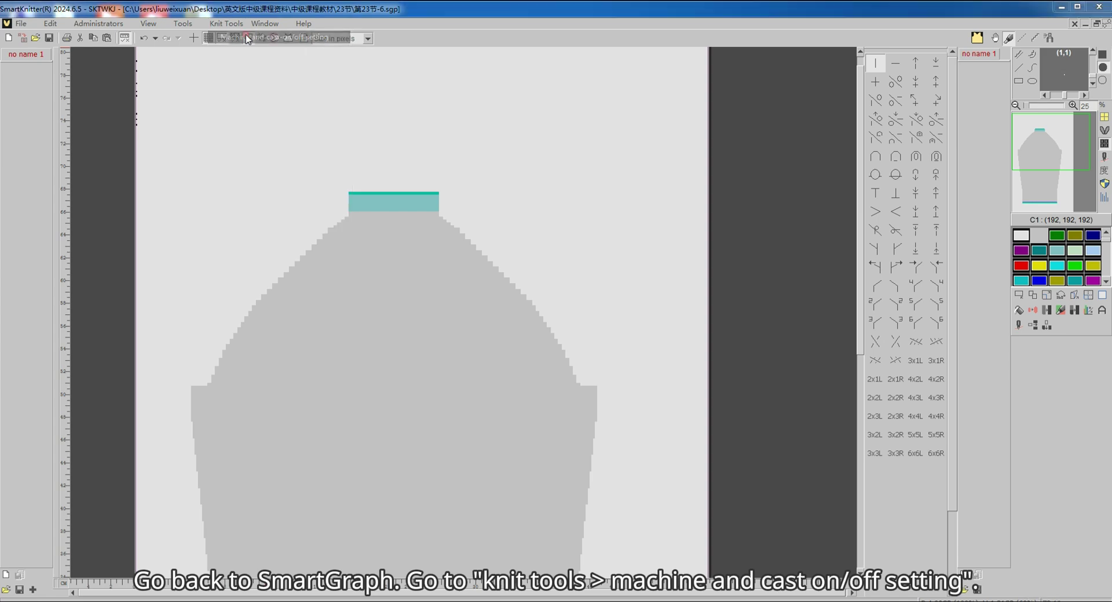
click(600, 331)
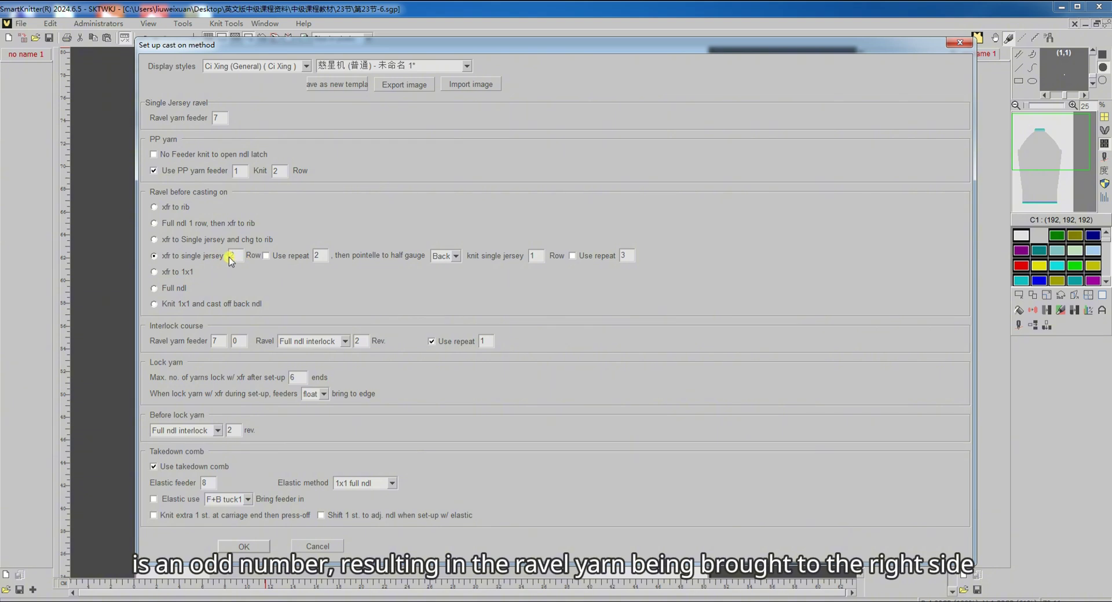
double_click(530, 255)
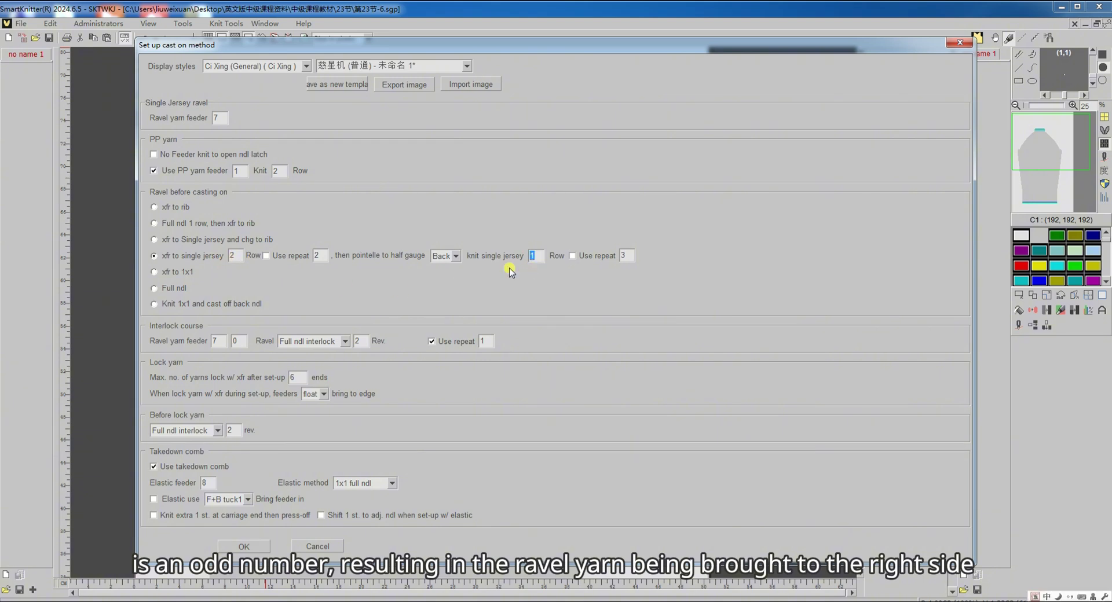
click(521, 257)
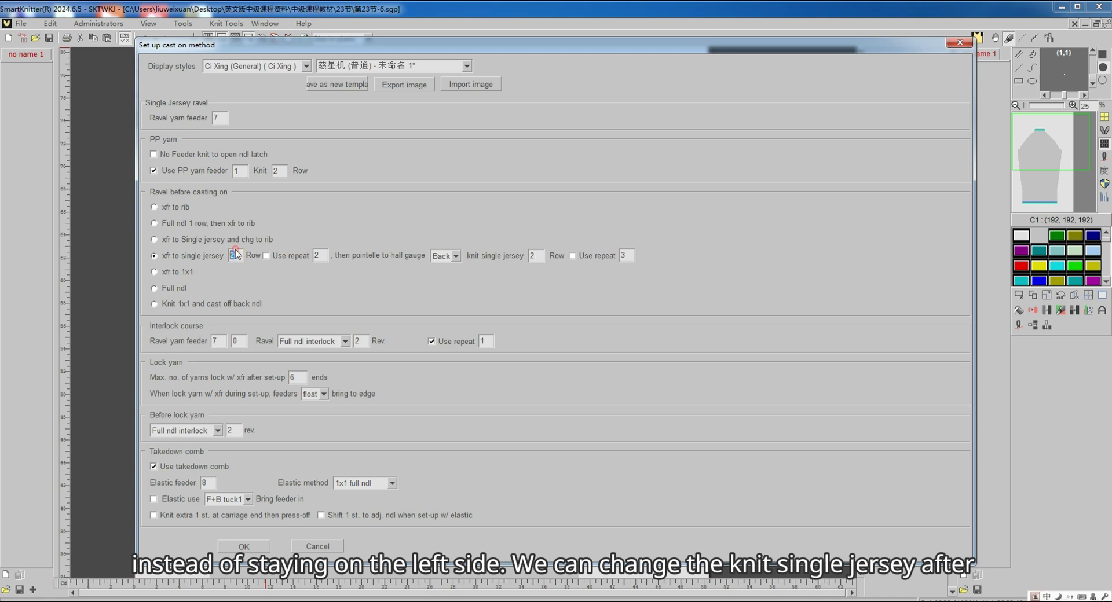
text(1)
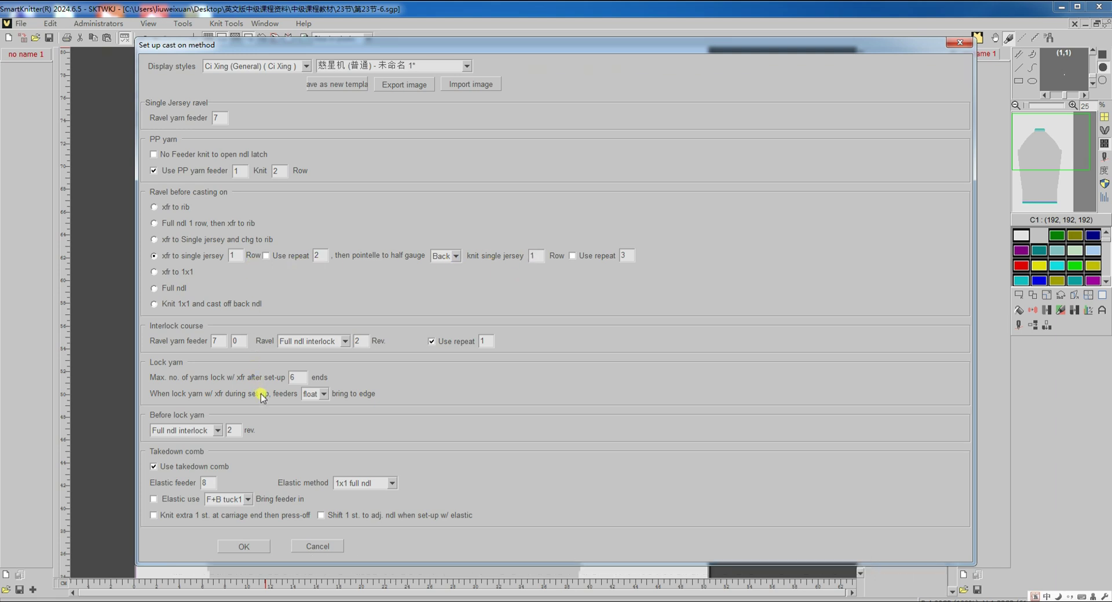
click(246, 547)
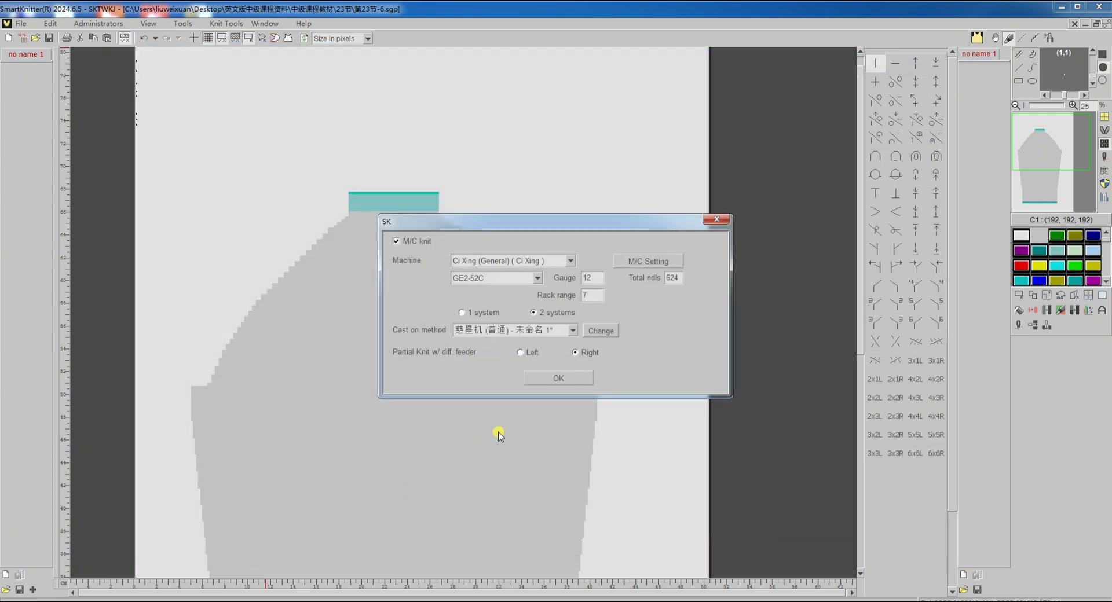
click(570, 379)
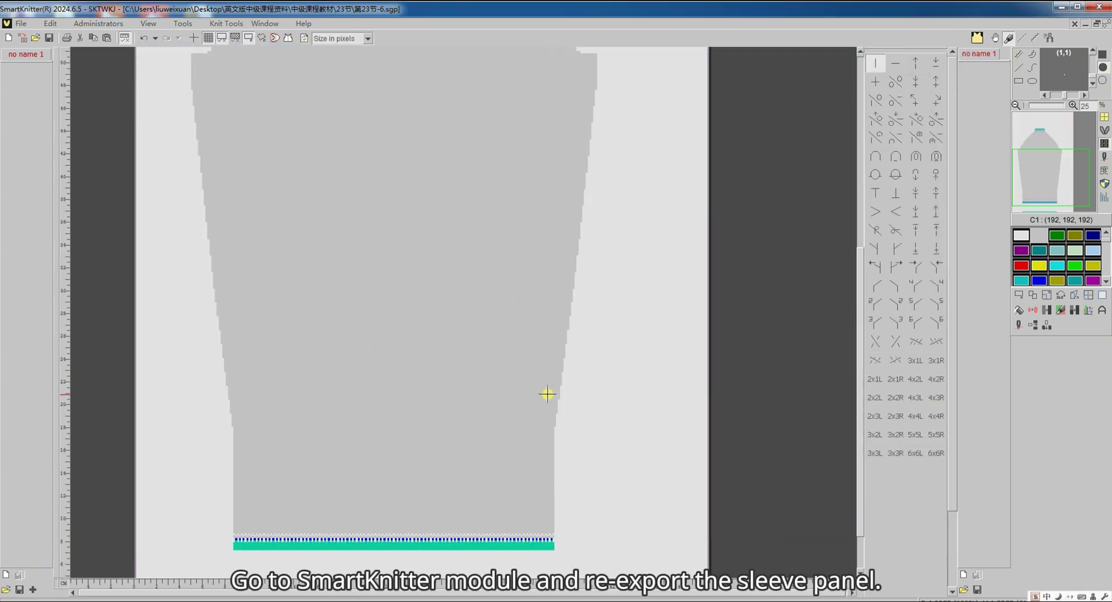
- Switch to the SmartKnitter knit specification and export the sleeve's knit structure again to the desktop as -1SL
click(976, 38)
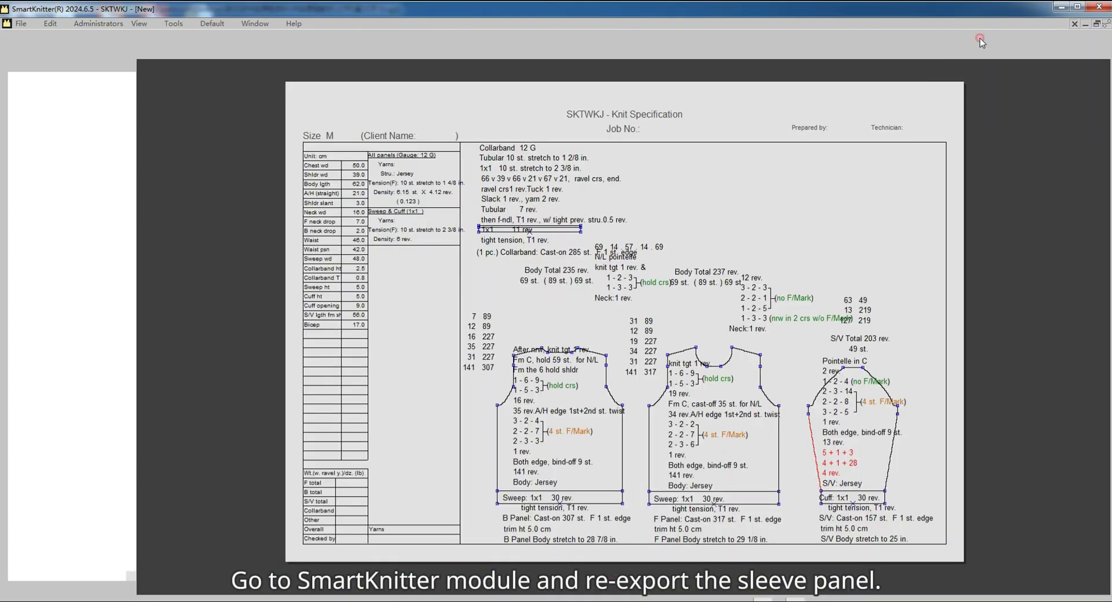
right_click(818, 455)
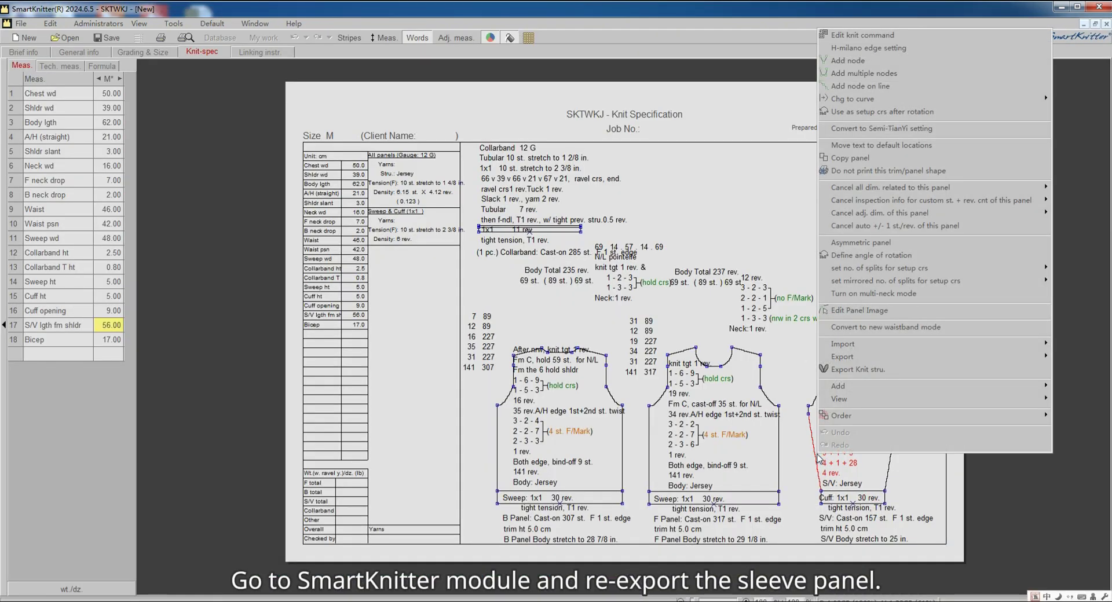
click(853, 371)
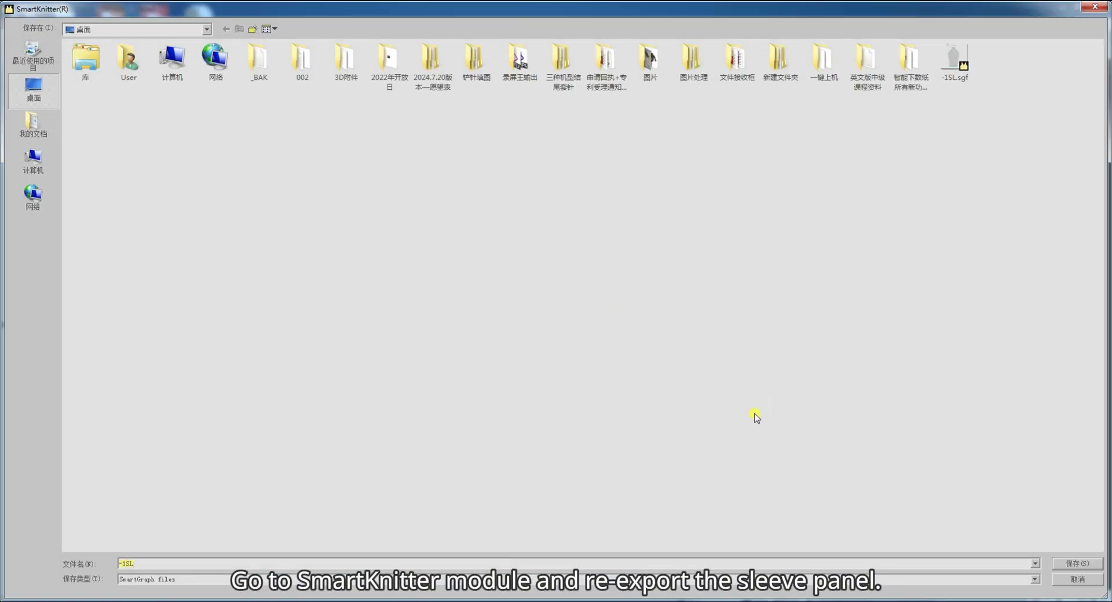
click(1058, 562)
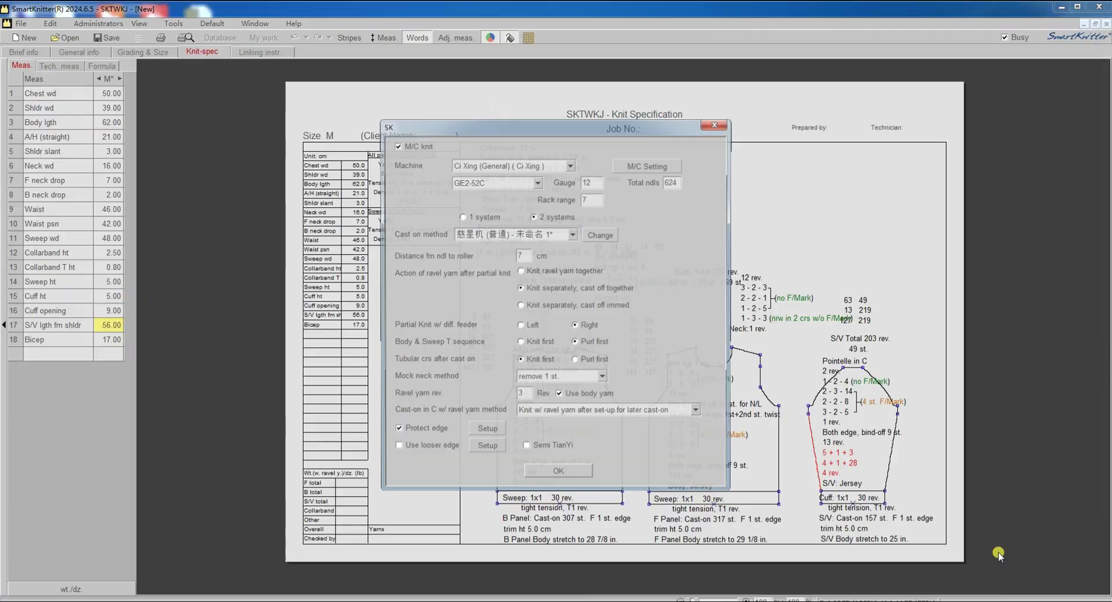
- Disable After ravel crs, match to cast-on width, enable Use takedown comb in the cast-on method, and complete the sleeve export
click(605, 242)
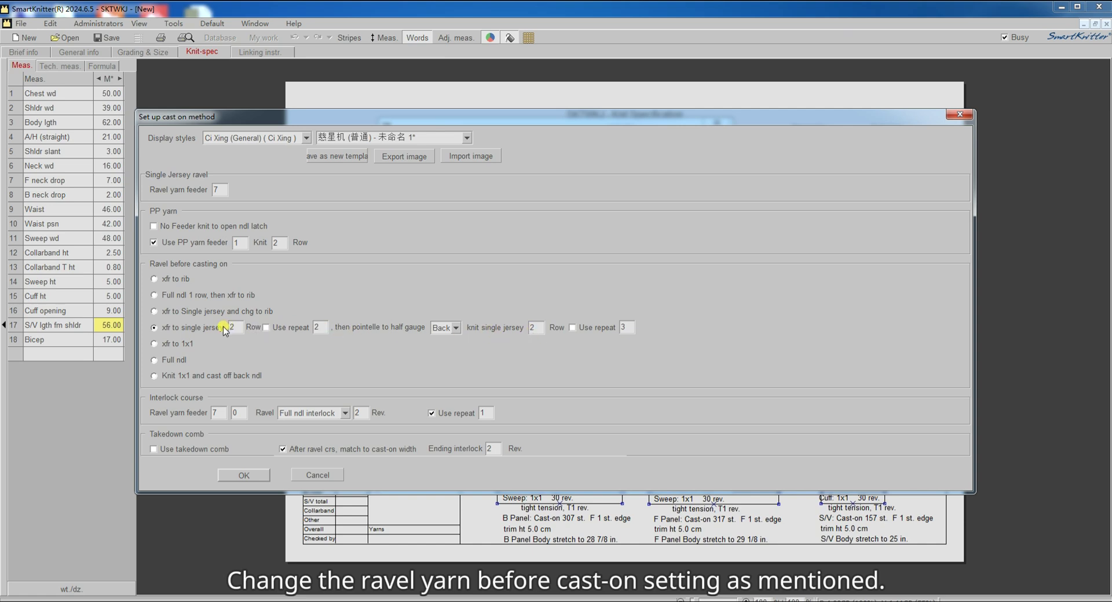
click(283, 450)
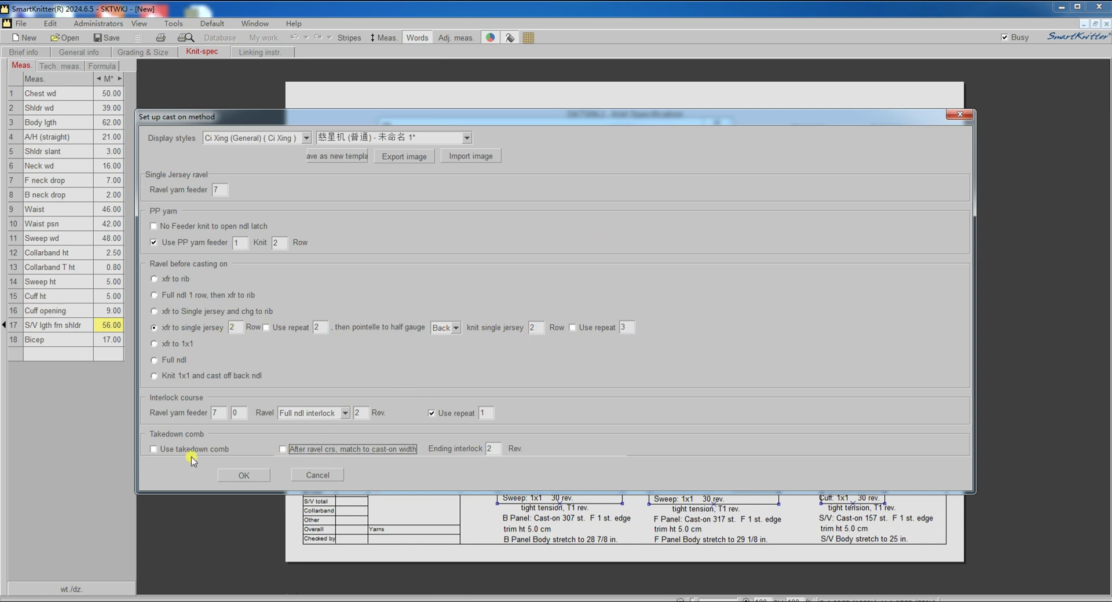
click(154, 450)
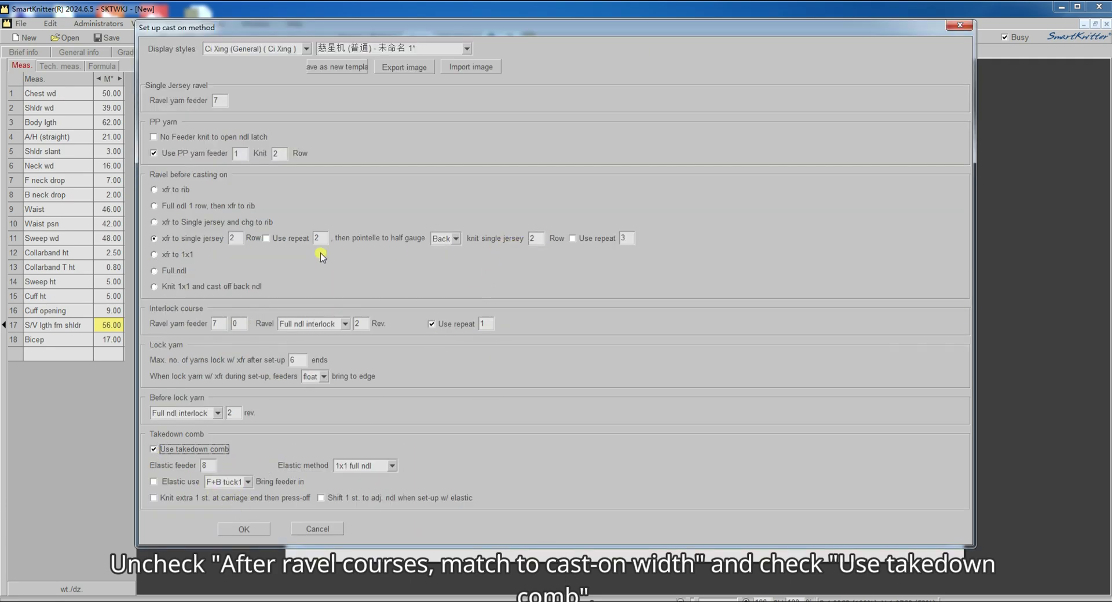
click(243, 529)
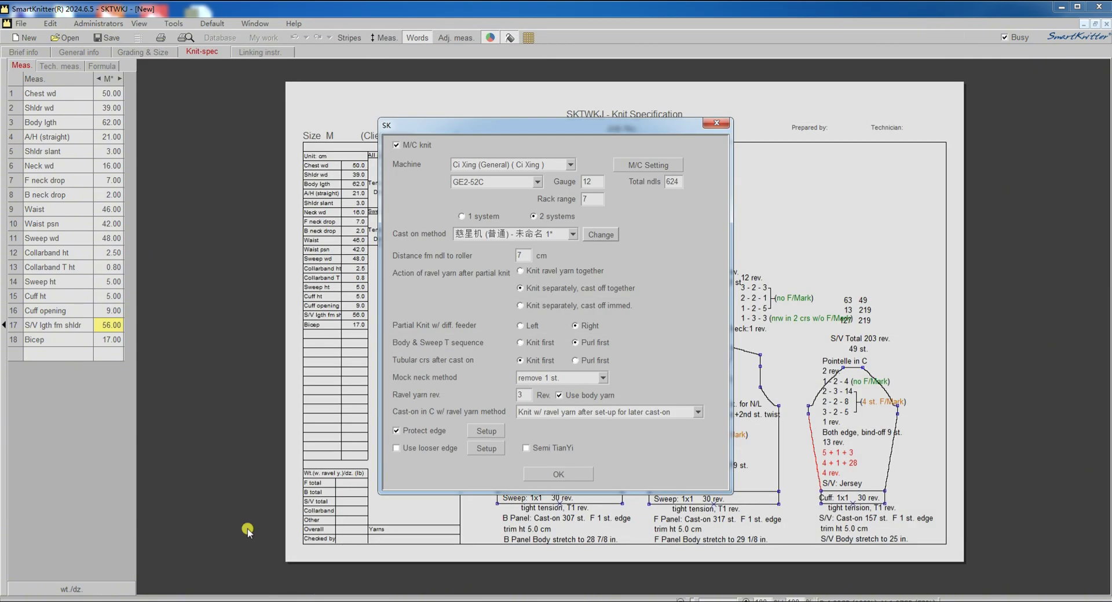
click(568, 473)
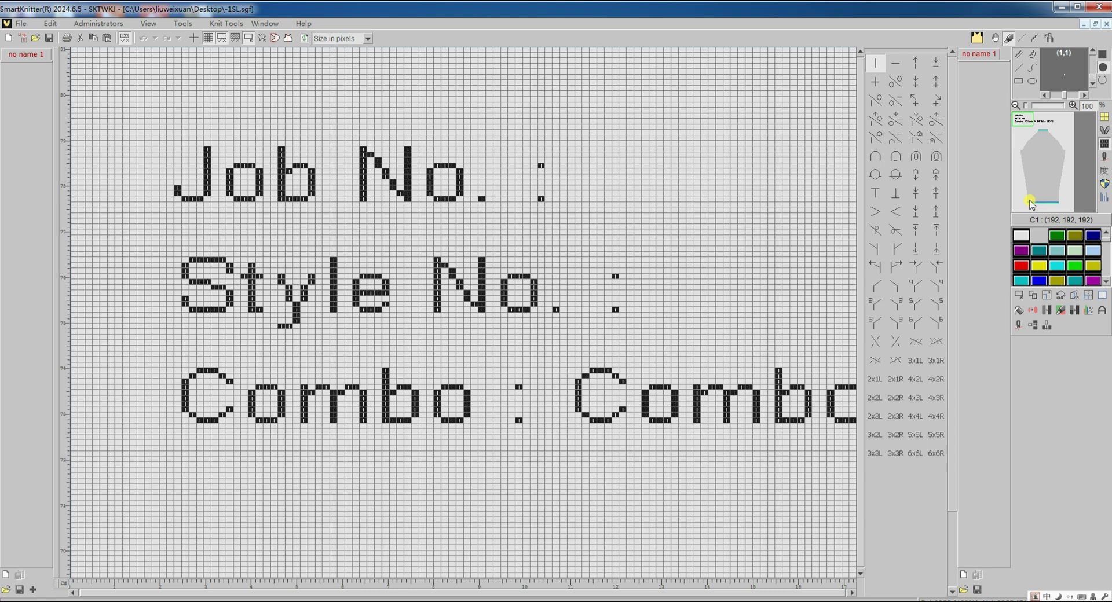
- Check the cast-on courses of the re-exported -1SL sleeve and translate it to machine code
click(1030, 203)
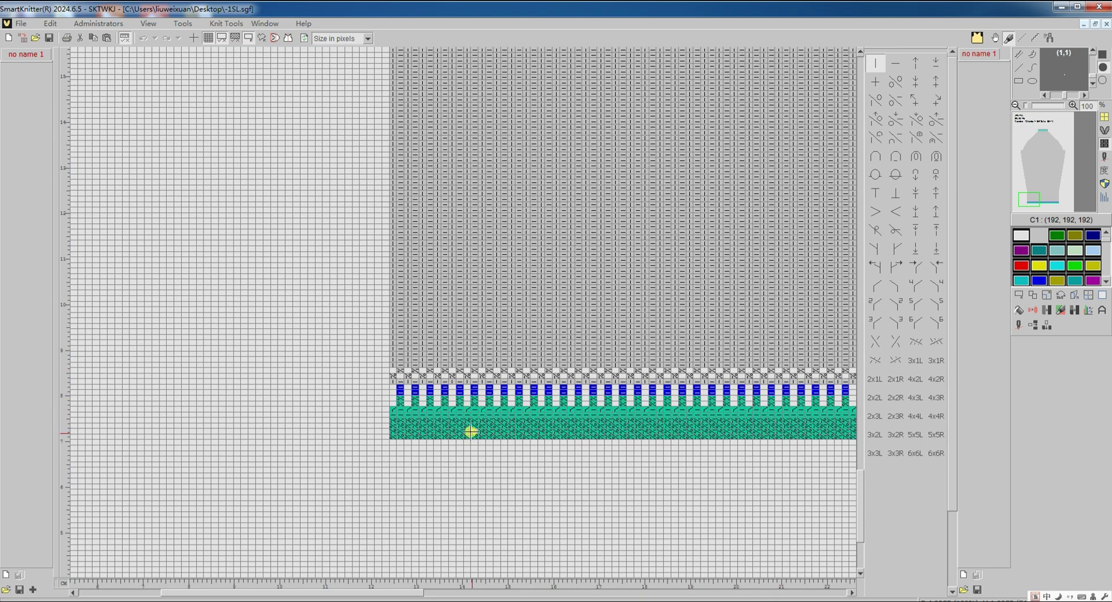
scroll(467, 432, up, 2)
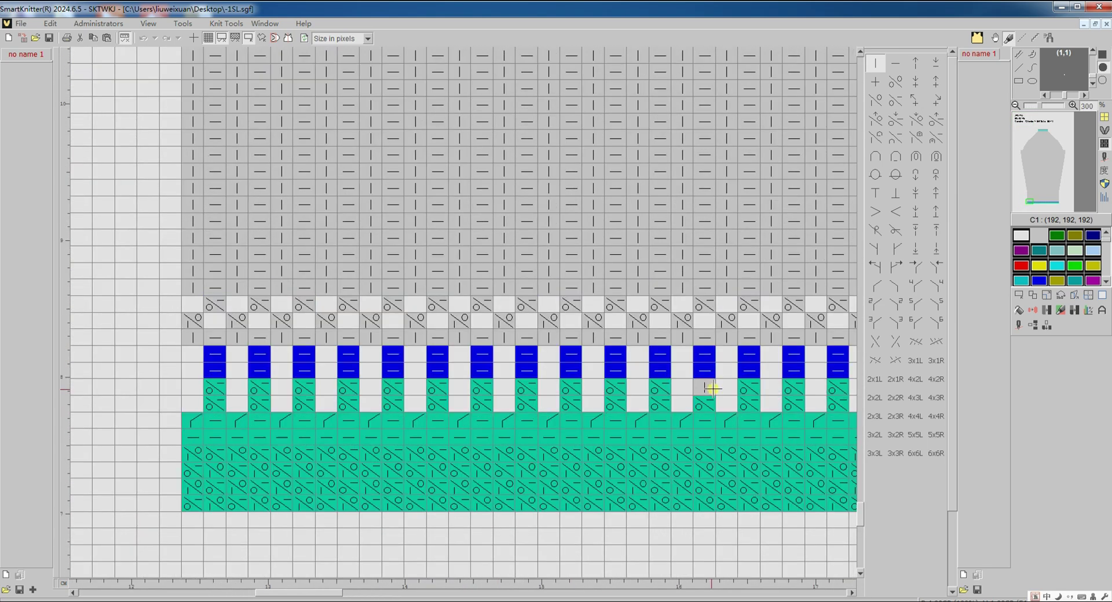
click(1018, 326)
click(1041, 343)
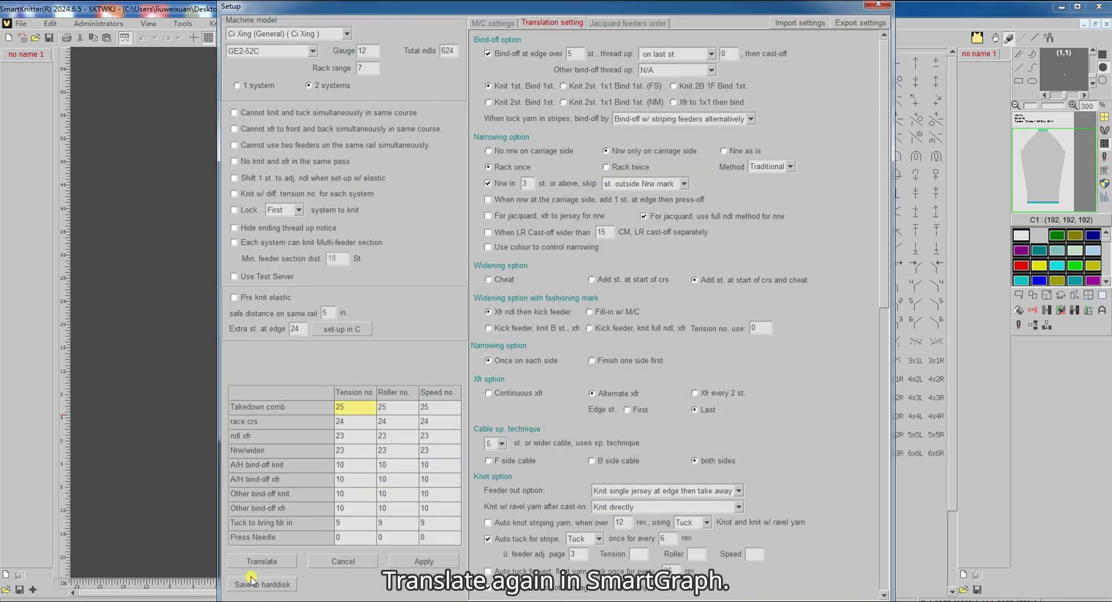
click(253, 586)
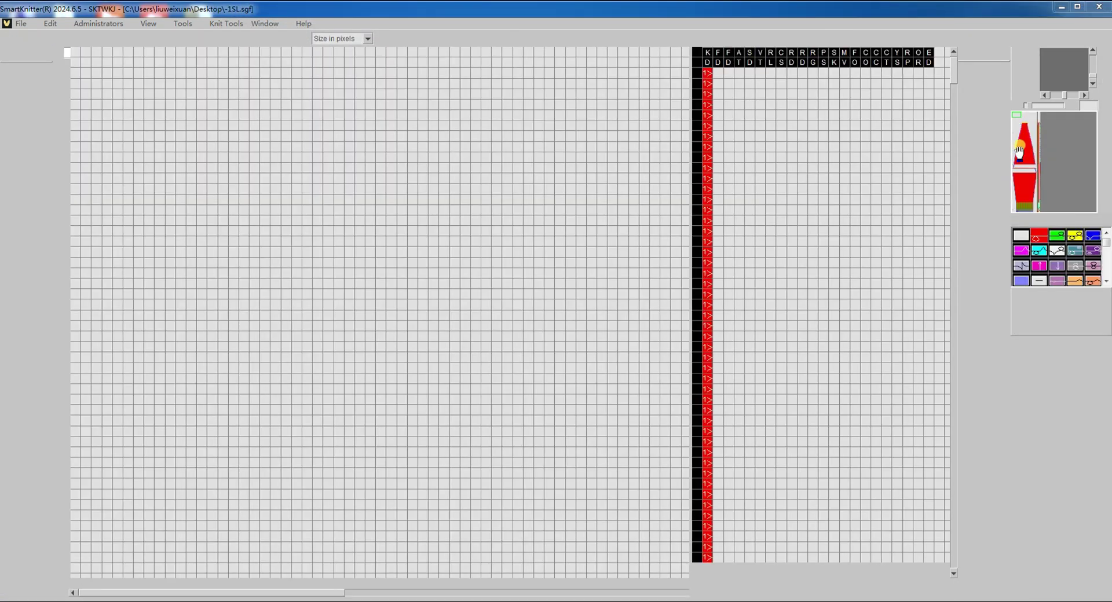
- Examine which side the ravel yarn feeder stays on at the cast-on and ending courses of the translated -1SL sleeve
click(1023, 209)
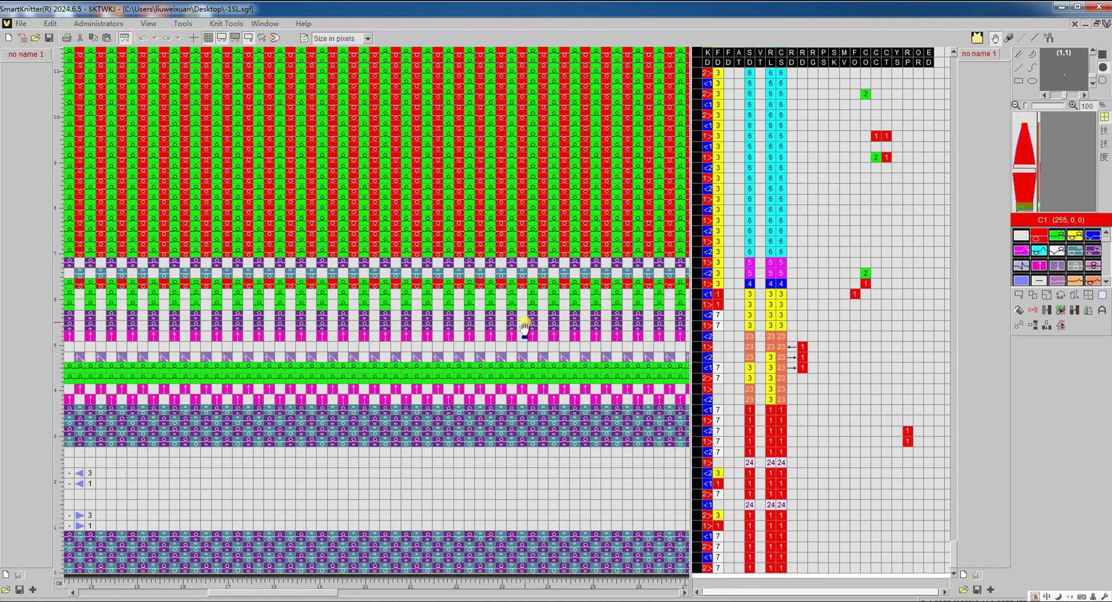
scroll(515, 323, left, 5)
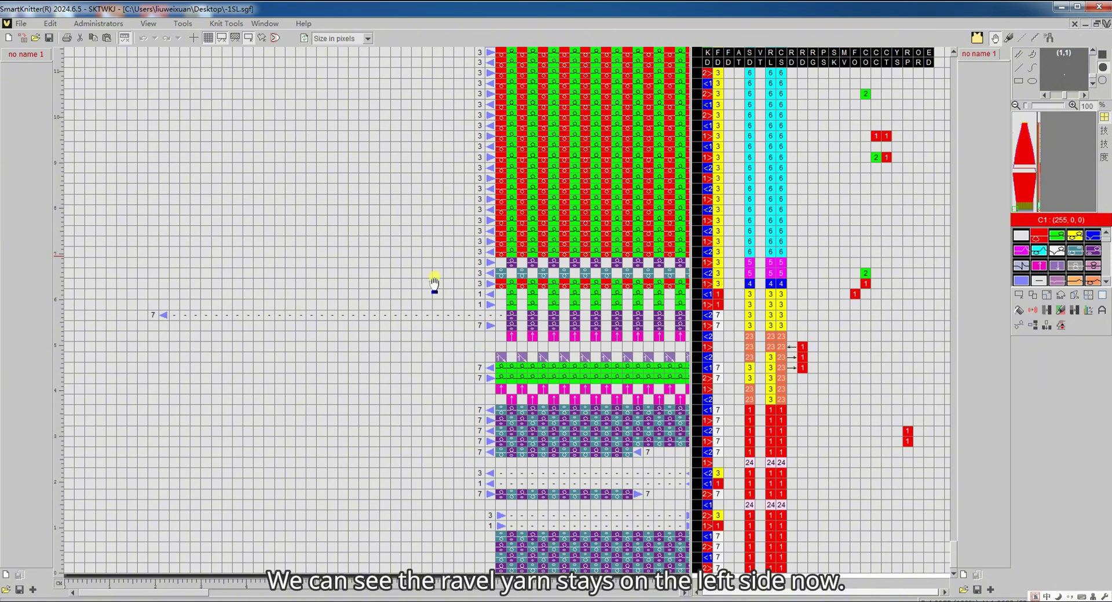
click(1021, 128)
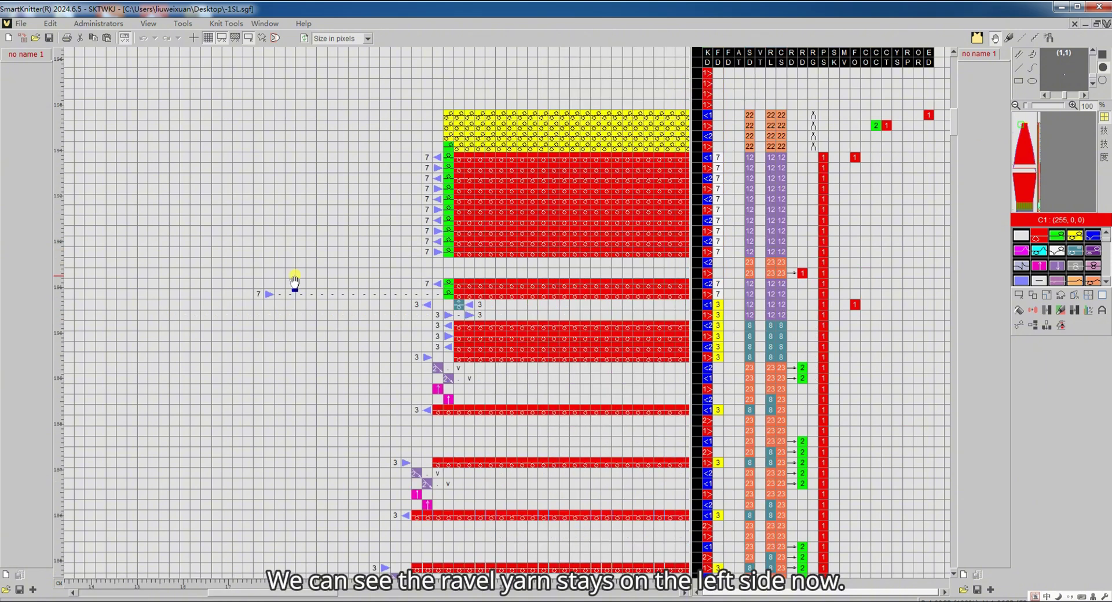